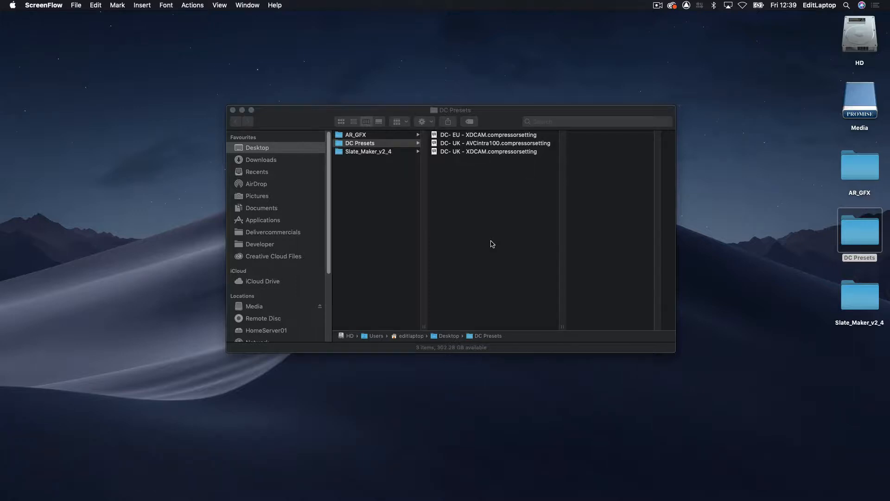
- Import the DC- EU - XDCAM, DC- UK - AVCintra100 and DC- UK - XDCAM setting files from Finder into Compressor's custom settings
key(super+Tab)
key(super+Tab)
key(super+Tab)
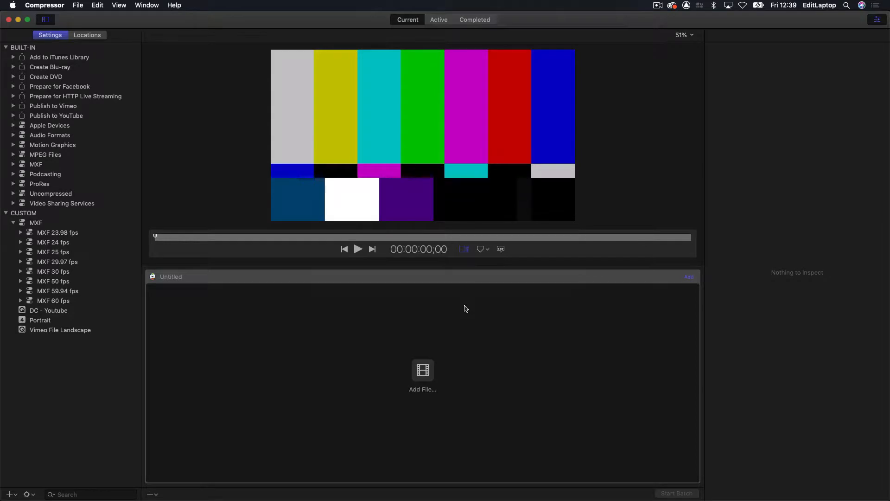
key(super+Tab)
key(super+Tab)
drag(460, 185, 32, 216)
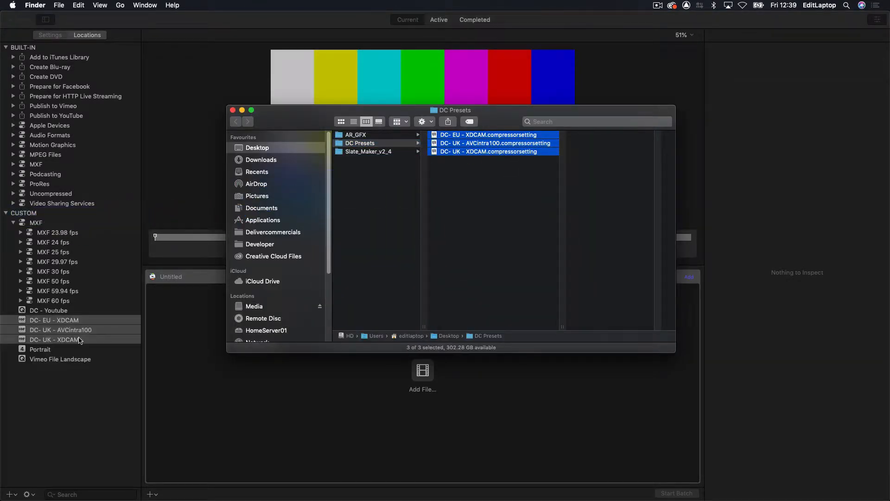
key(super+Tab)
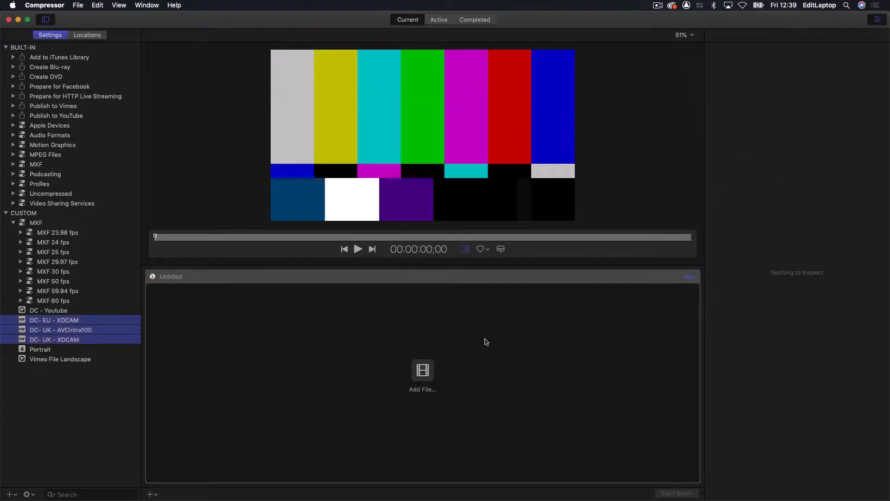
- Switch to Final Cut Pro and add a Compressor Settings destination containing DC- EU - XDCAM, DC- UK - AVCintra100 and DC- UK - XDCAM
key(super+Tab)
key(super+Tab)
key(super+Tab)
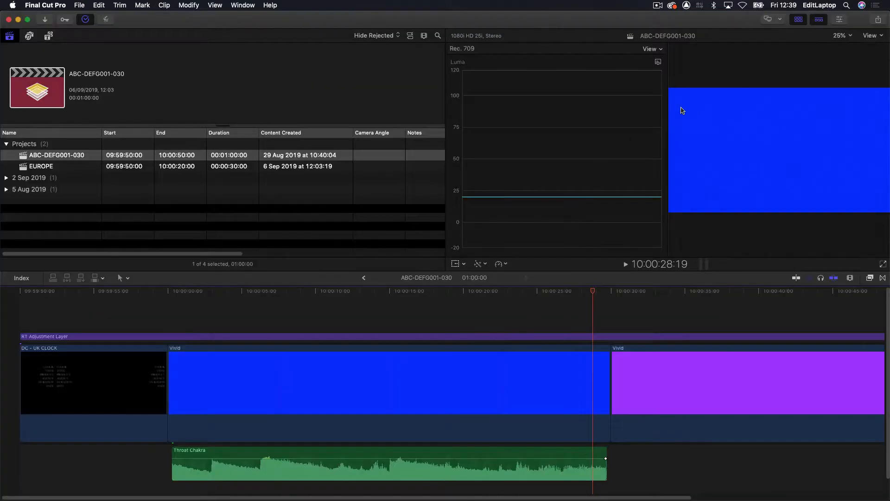
click(878, 21)
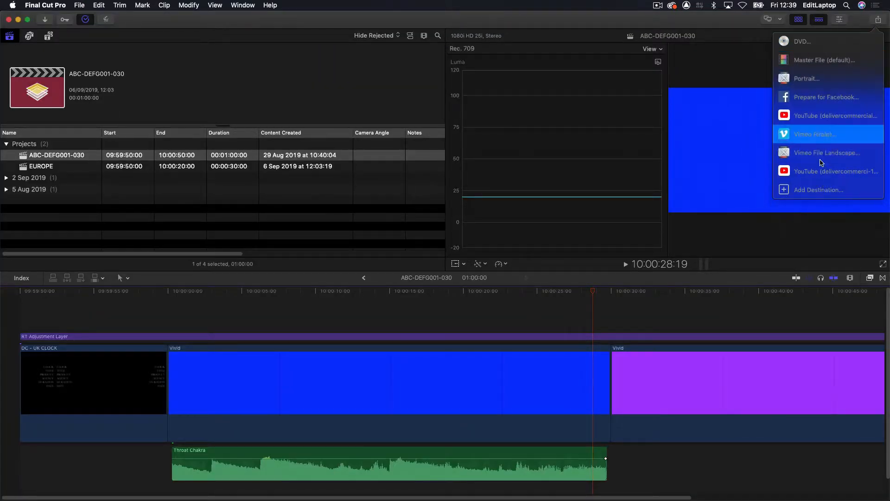
click(836, 197)
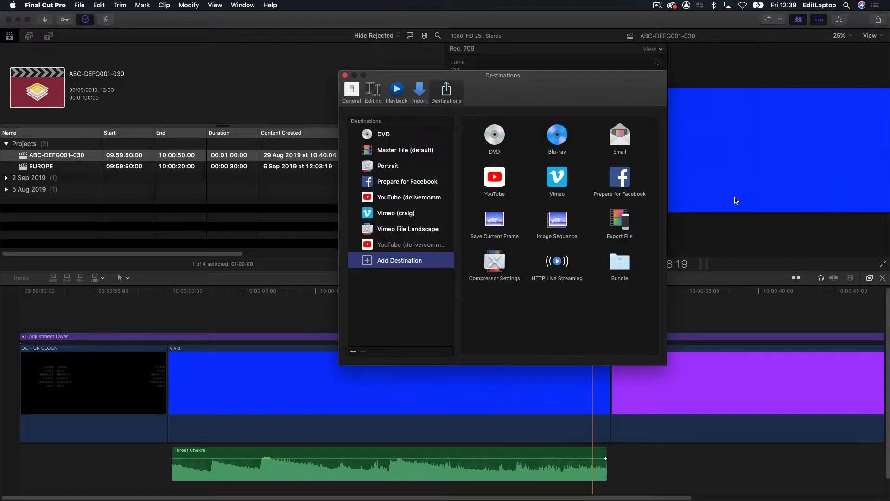
double_click(499, 265)
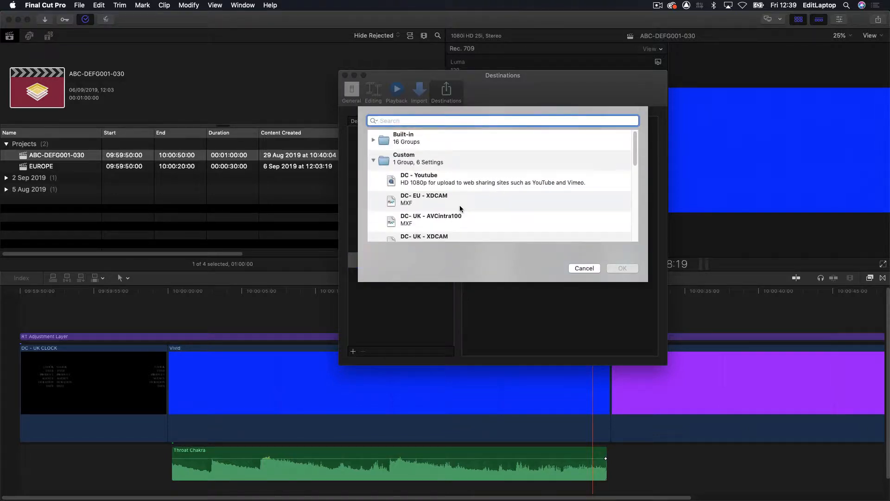
click(460, 205)
shift+click(477, 237)
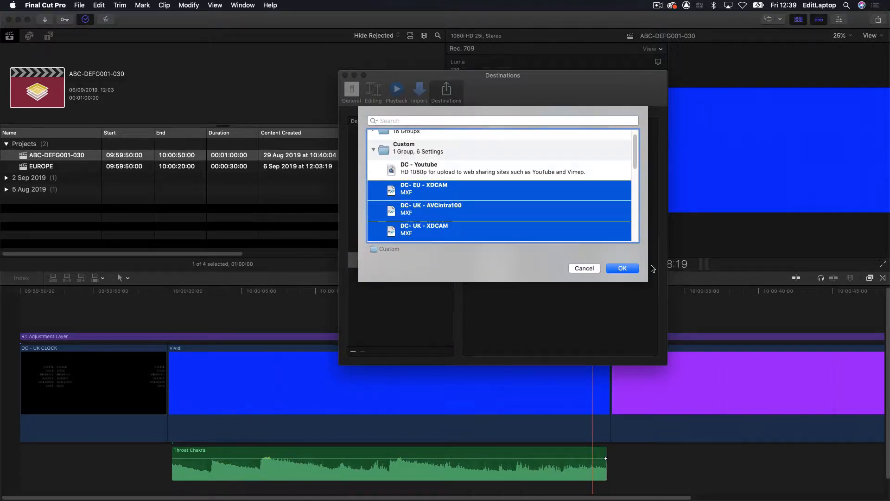
click(621, 268)
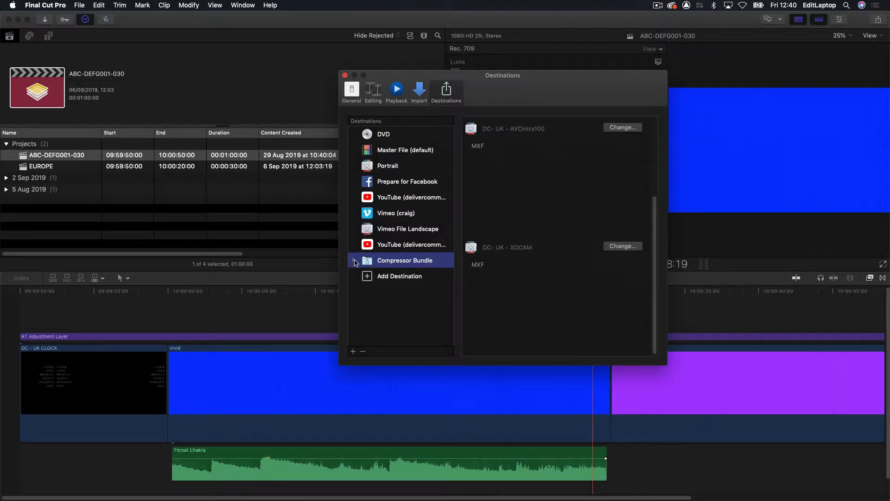
- Move the three DC presets out of the Compressor Bundle to the head of the destinations list
click(355, 262)
click(394, 276)
shift+click(413, 303)
drag(402, 279, 402, 134)
- Remove the DVD destination, close the destination preferences and check the project's list of share destinations
click(394, 182)
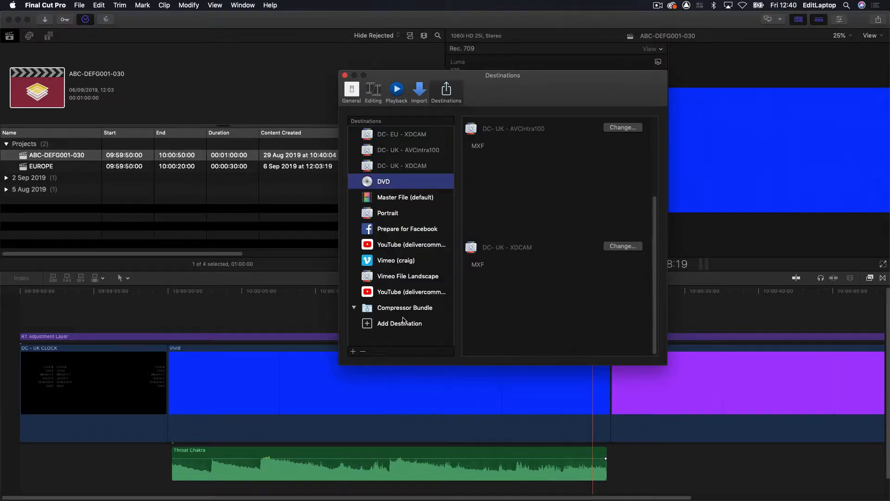
click(363, 351)
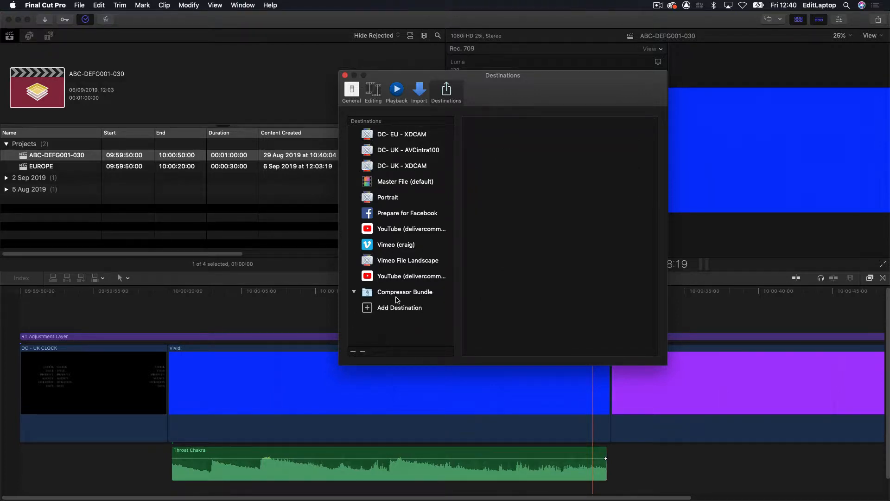
key(super+w)
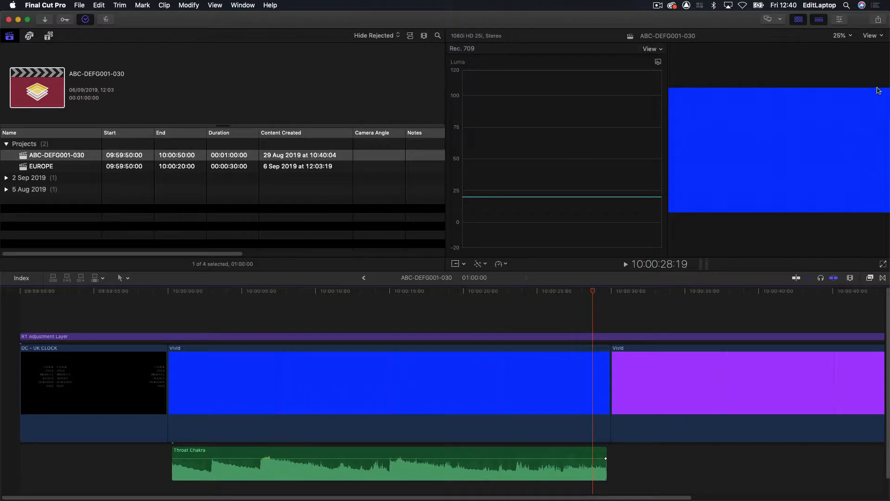
click(877, 19)
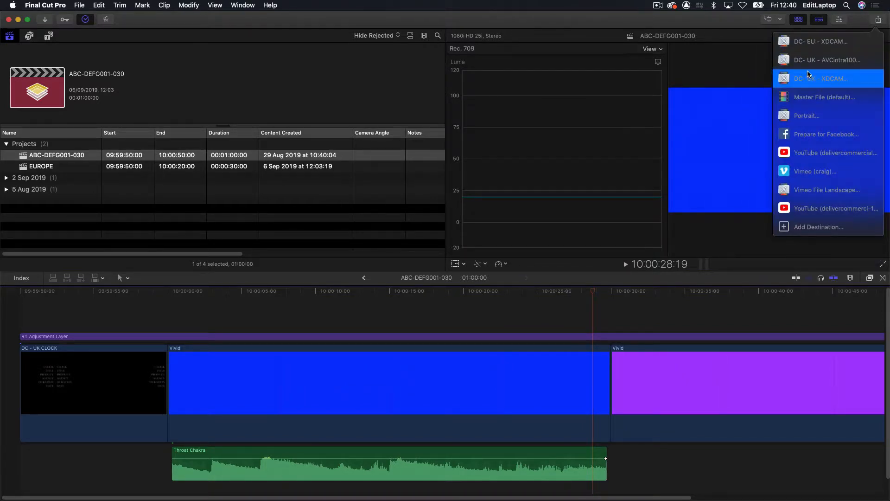
click(363, 312)
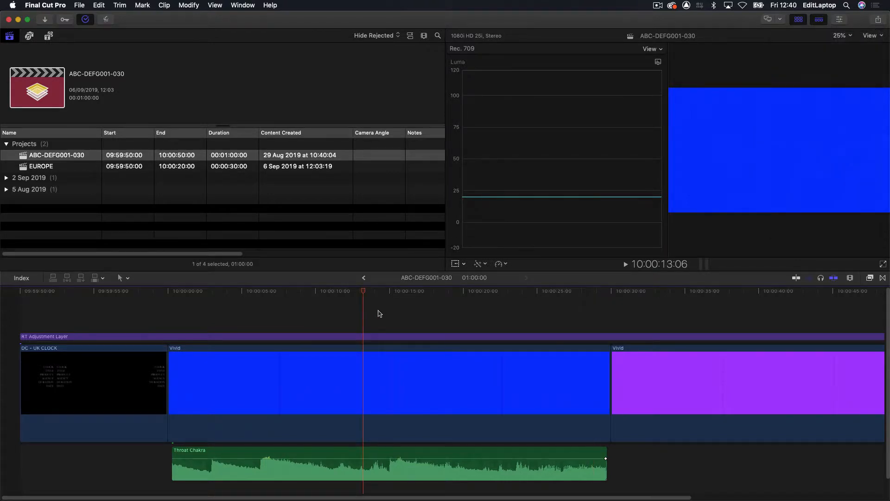
- Switch to Compressor and compare the general properties of the DC- EU - XDCAM and DC- UK - XDCAM presets
key(super+Tab)
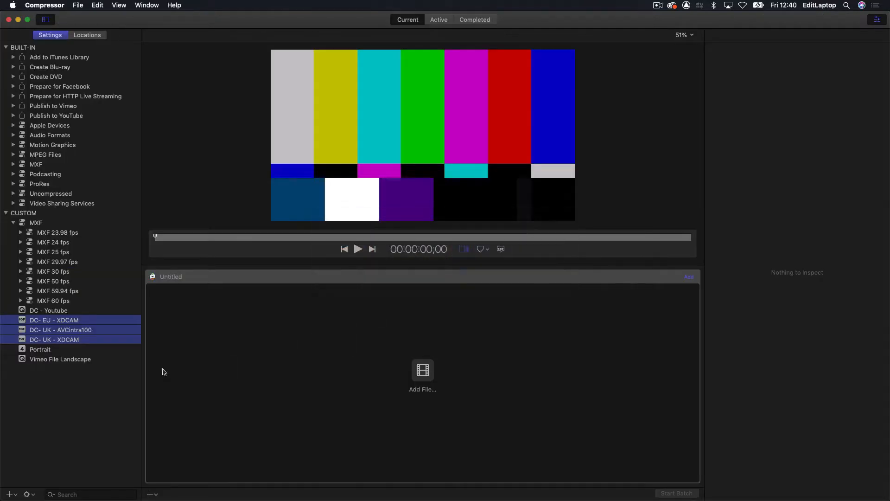
click(93, 371)
click(96, 322)
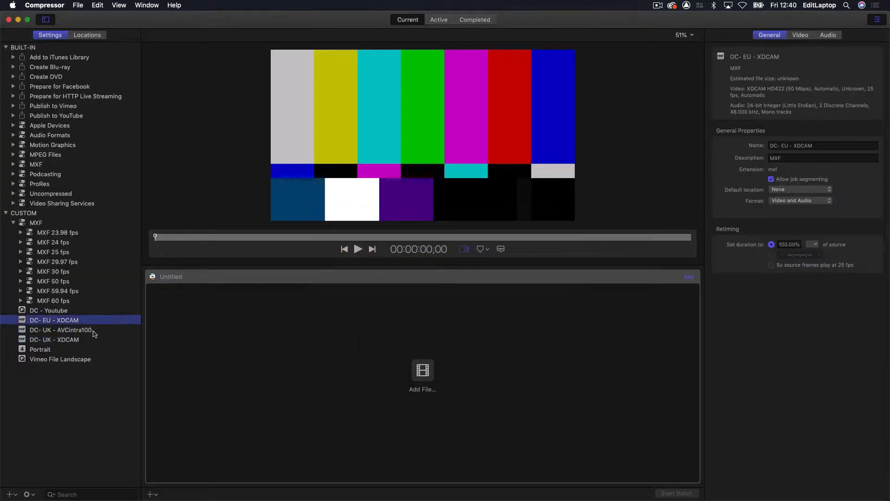
click(79, 342)
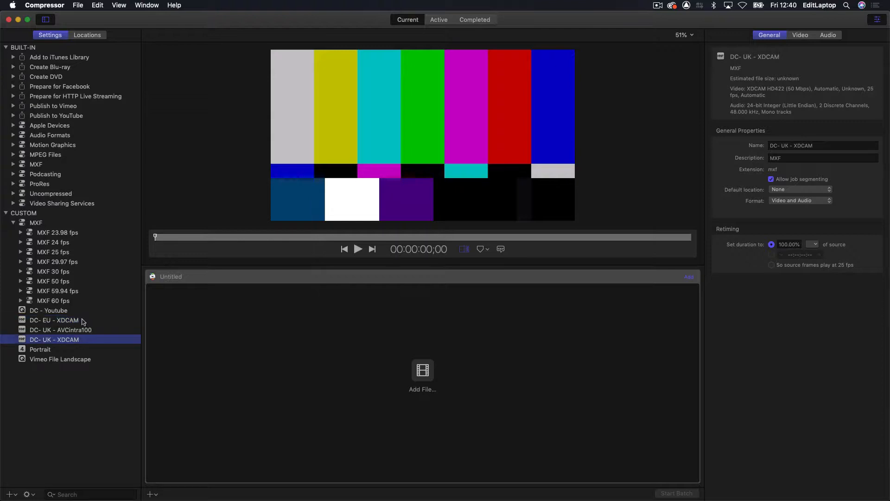
click(82, 319)
click(82, 342)
click(71, 323)
double_click(106, 342)
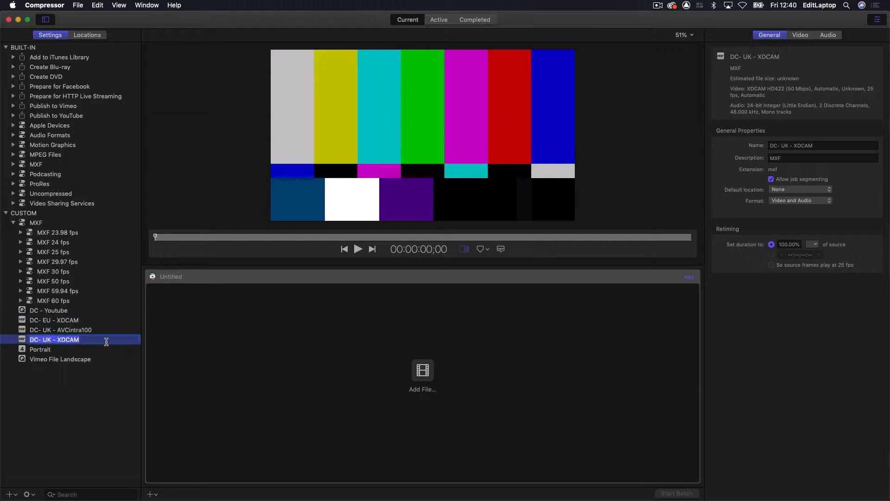
click(25, 341)
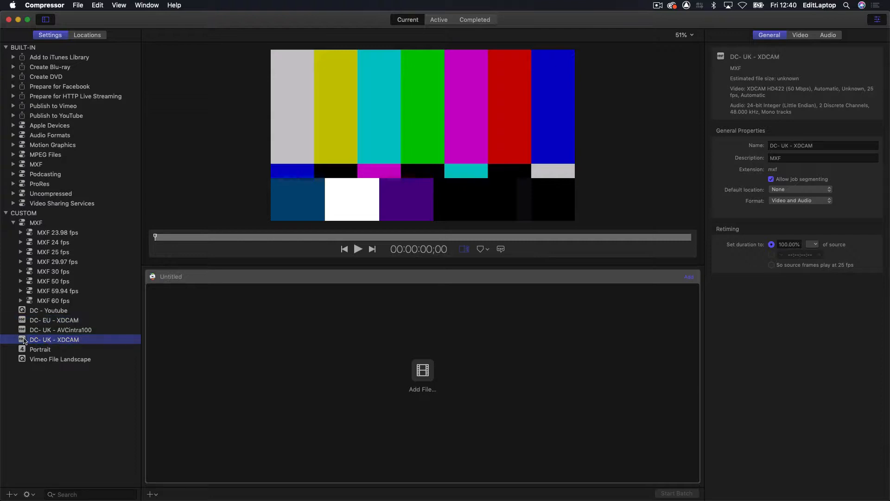
- Examine the DC- UK - XDCAM preset's frame size, color space, codec and start timecode options, and its audio properties
click(806, 37)
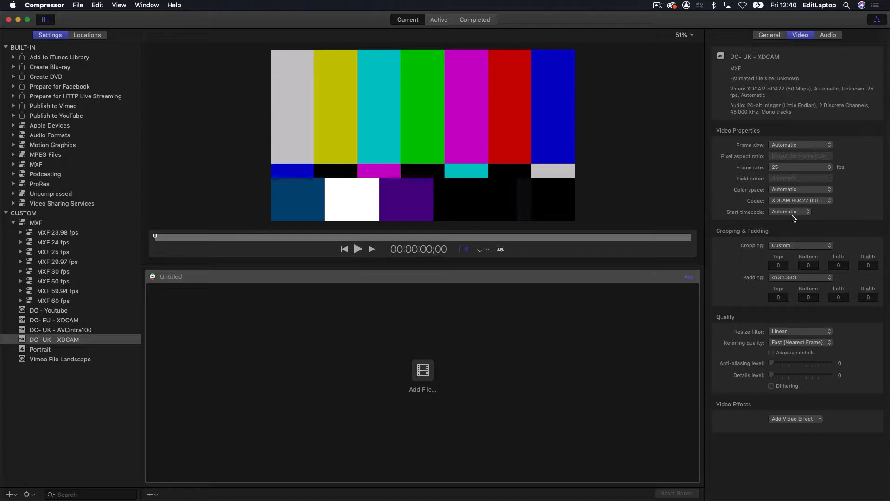
click(806, 146)
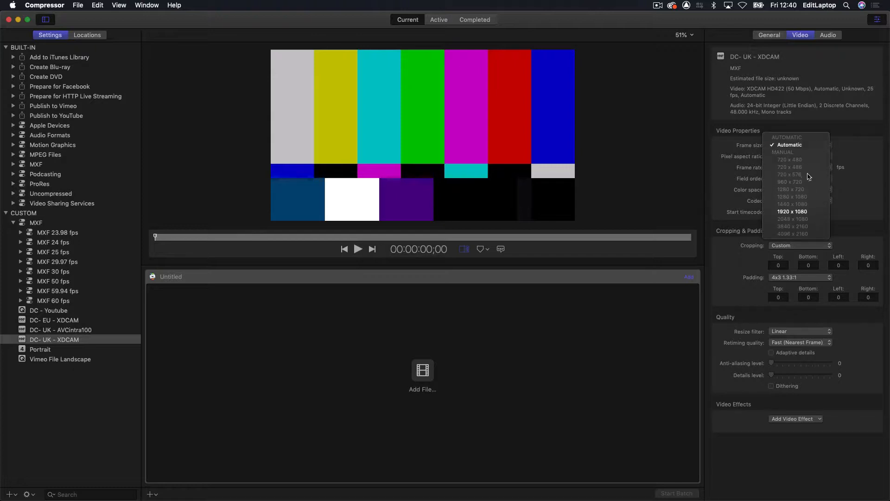
click(781, 146)
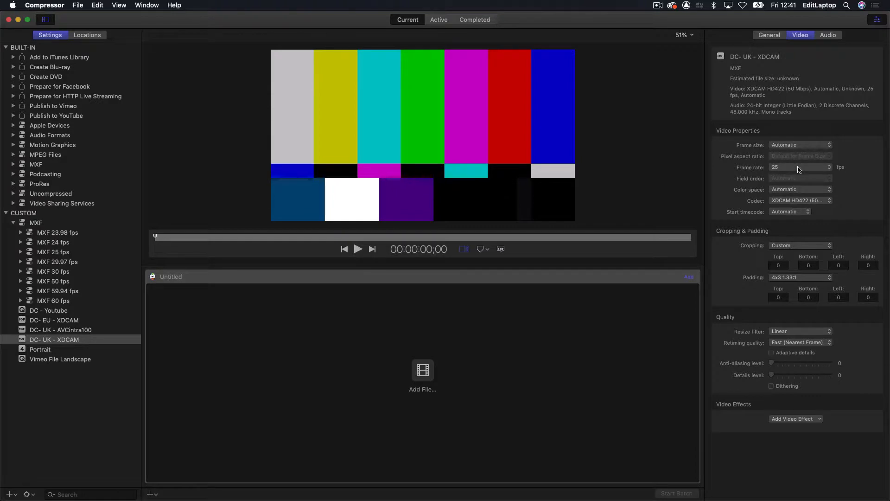
click(780, 190)
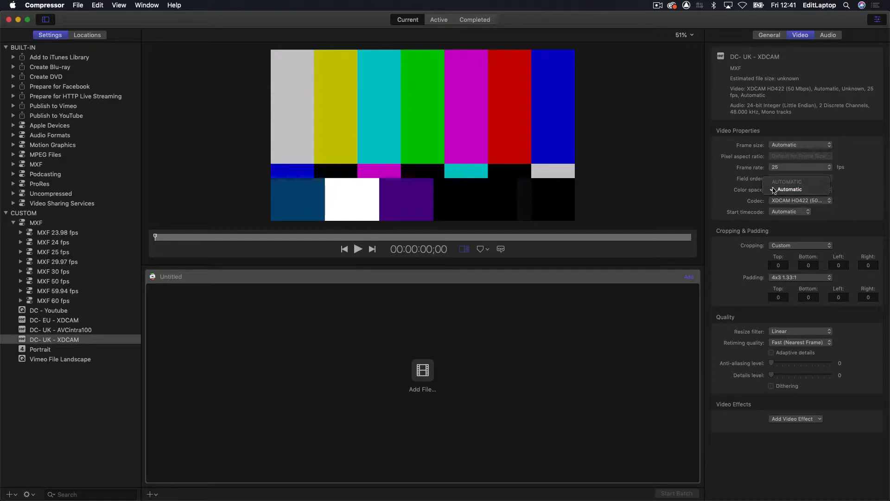
click(697, 180)
click(807, 202)
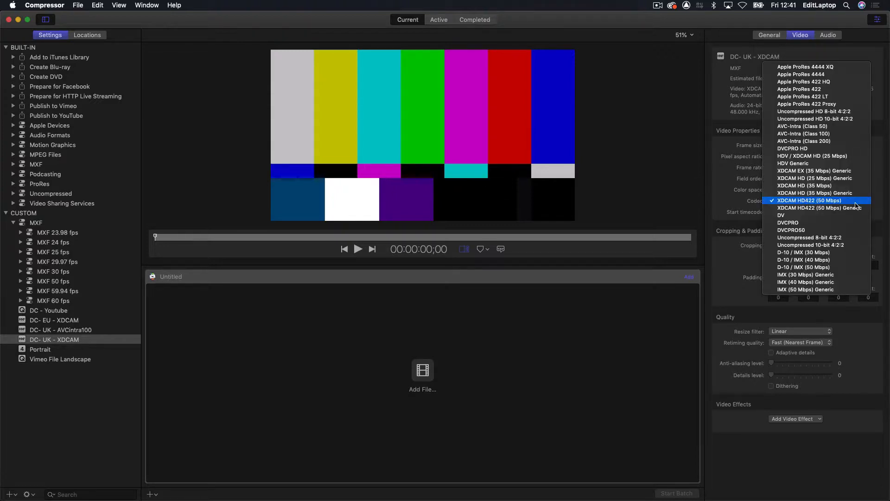
click(855, 204)
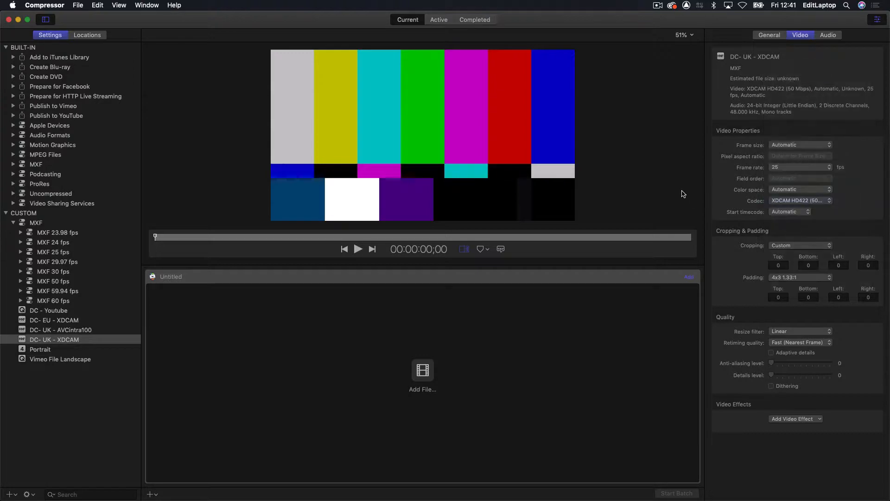
click(802, 213)
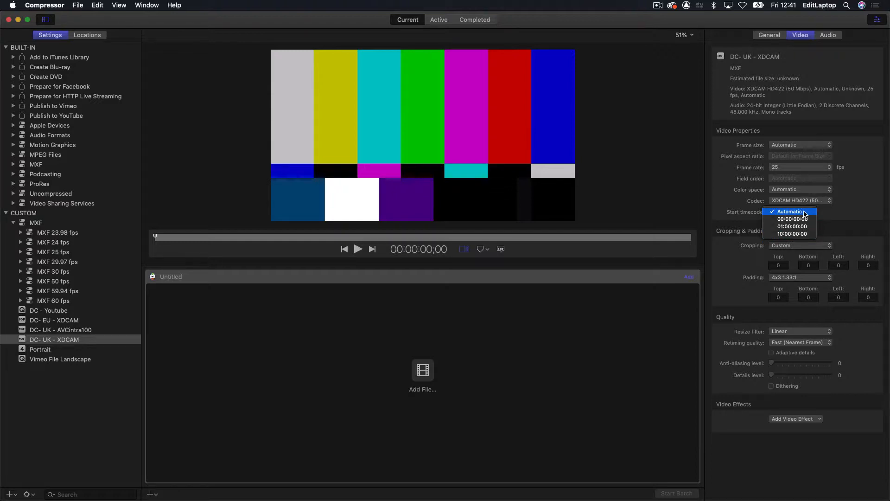
click(805, 212)
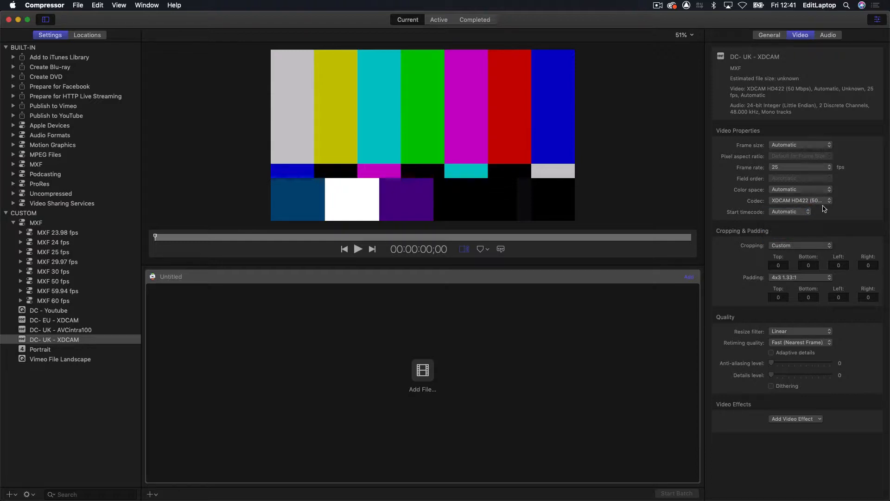
click(832, 36)
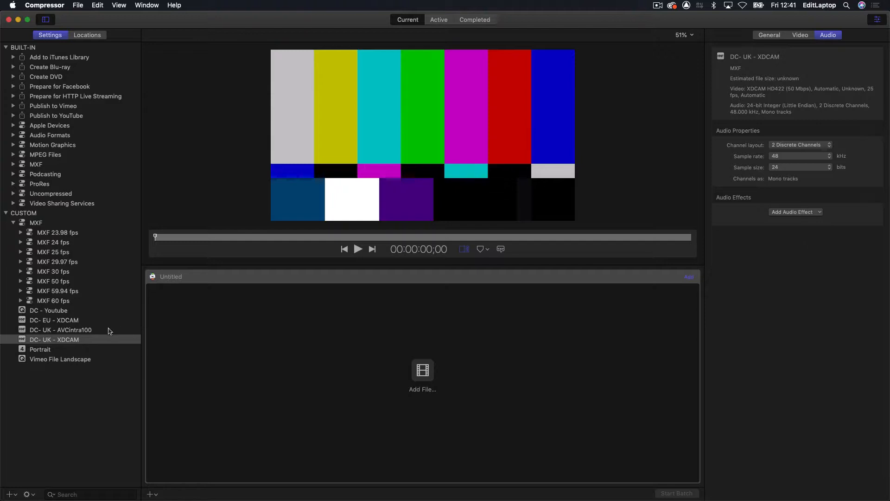
- Set the DC- UK - AVCintra100 preset's audio channels to Mono tracks and restore them to Multitrack
click(111, 329)
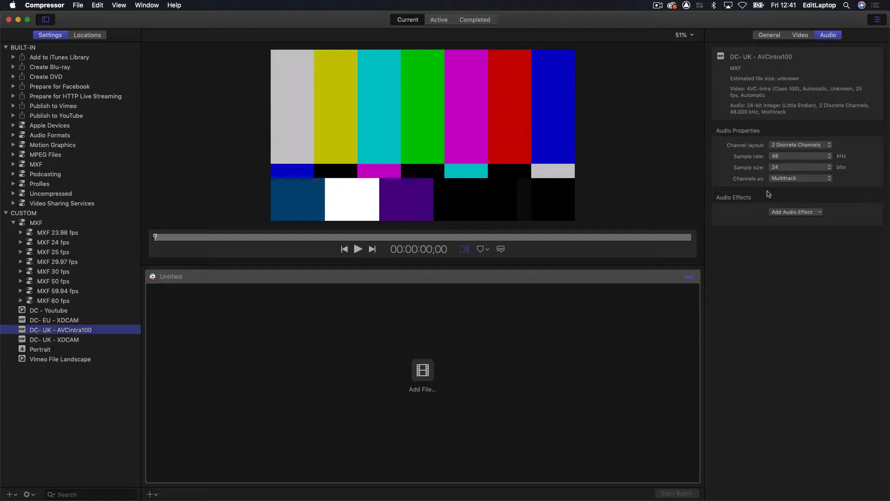
click(809, 179)
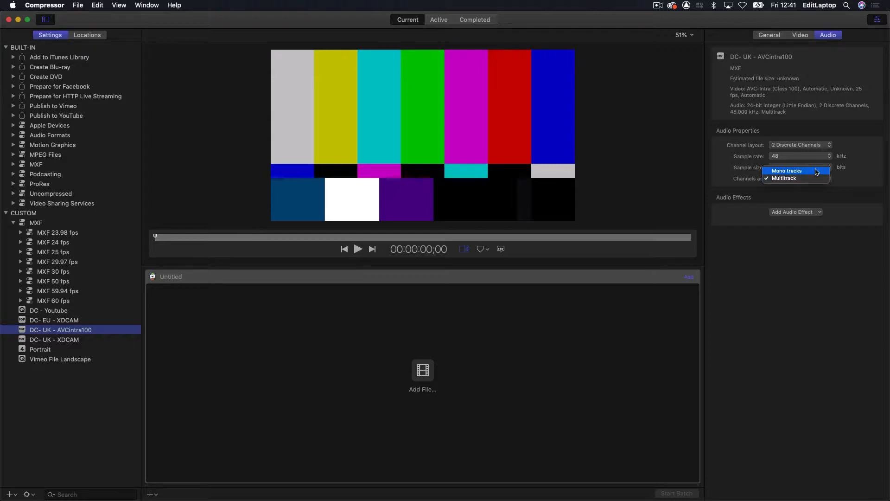
click(817, 171)
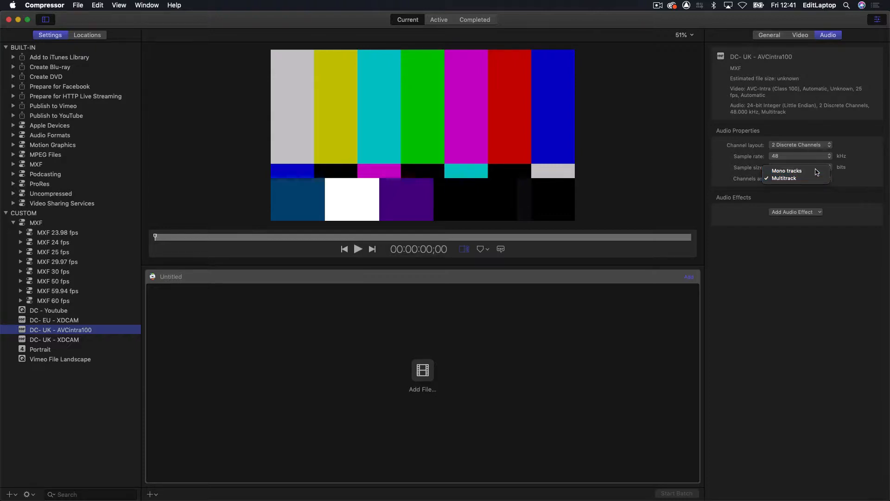
click(817, 183)
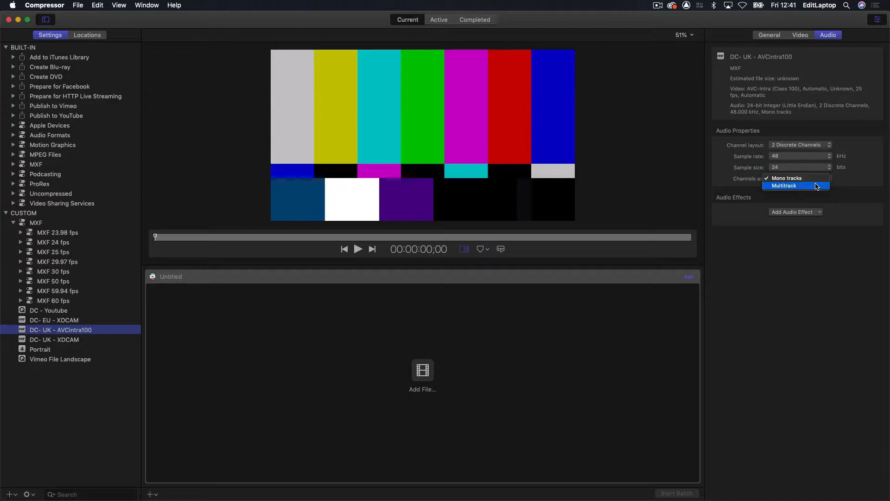
click(808, 186)
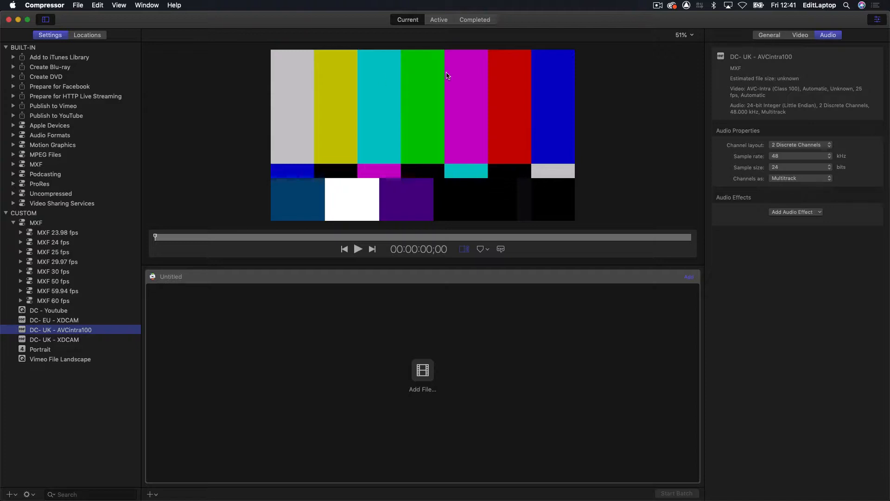
- Switch to Final Cut Pro and move the playhead to the clock slate at 09:59:54:11
key(super+Tab)
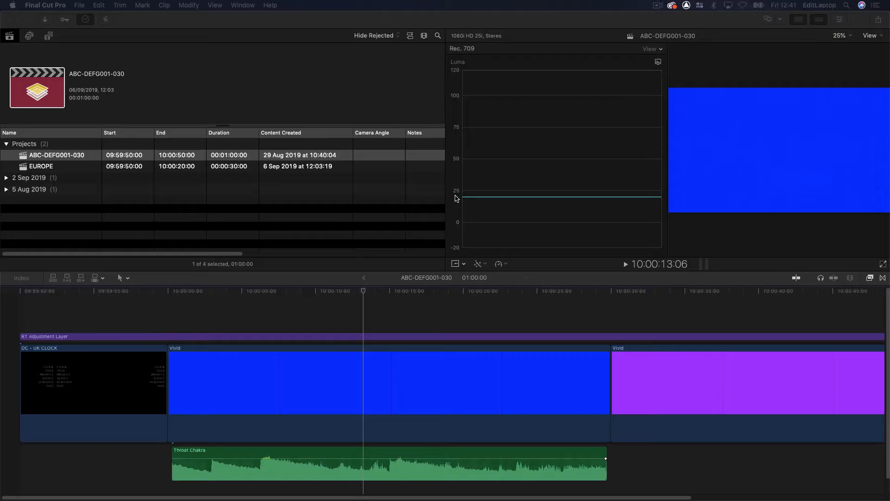
drag(315, 292, 86, 293)
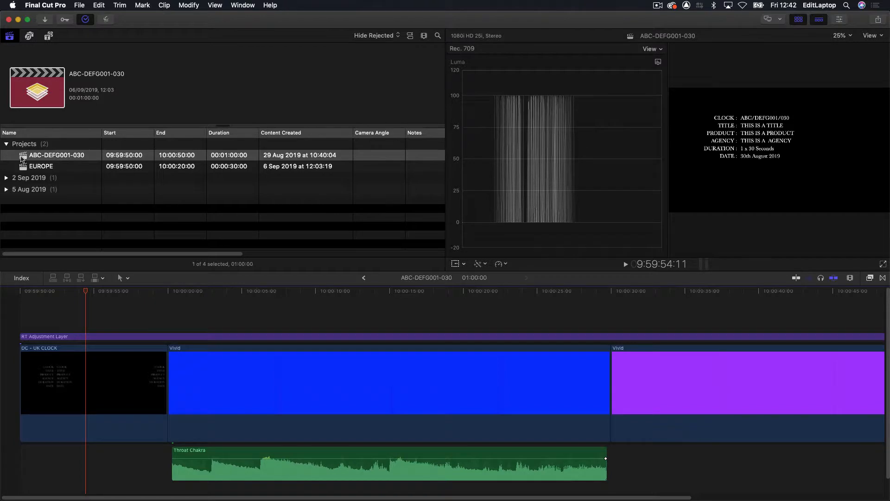
- Review the timeline's end and the RT Adjustment Layer clip, and return the playhead to the project start at 09:59:50:00
drag(49, 290, 799, 313)
key(super+minus)
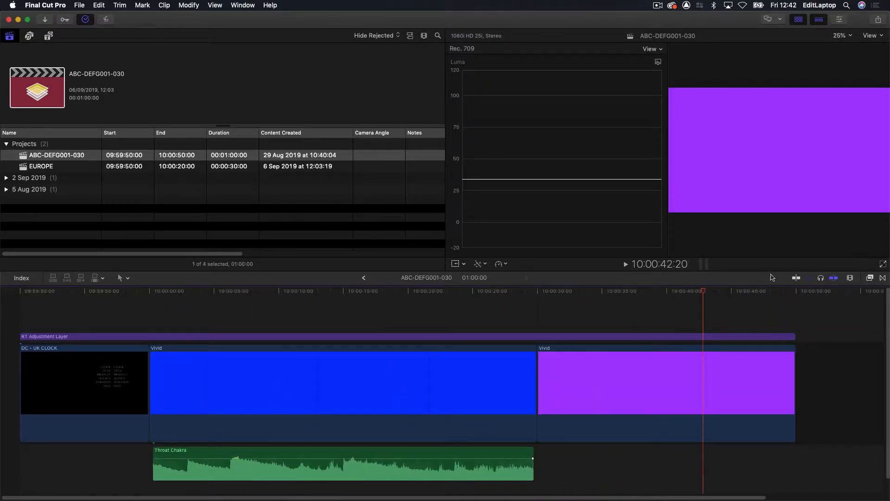
drag(755, 292, 636, 300)
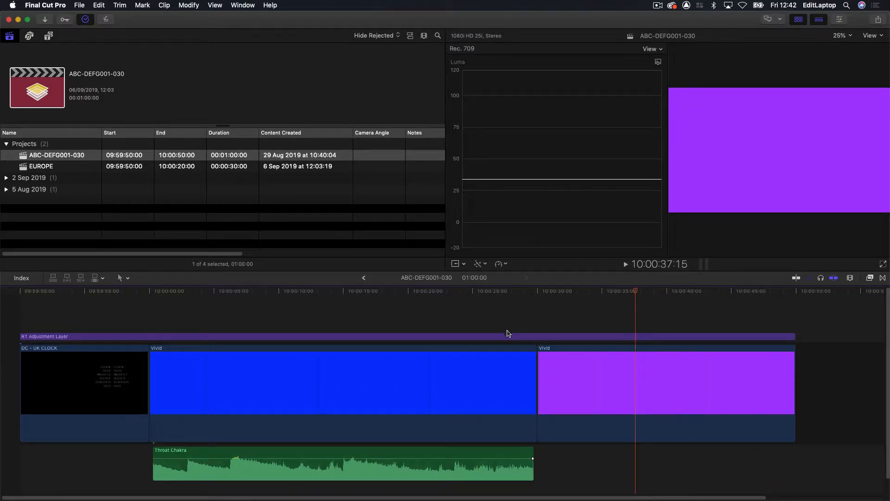
click(508, 335)
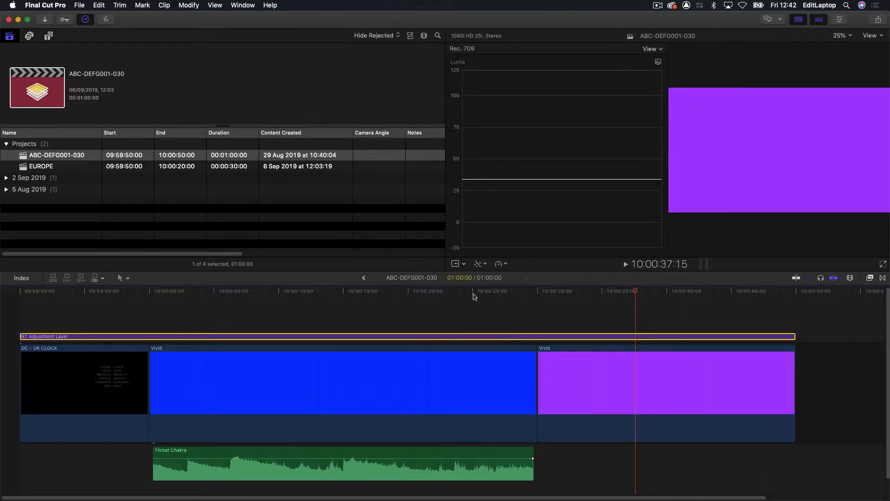
drag(479, 292, 20, 299)
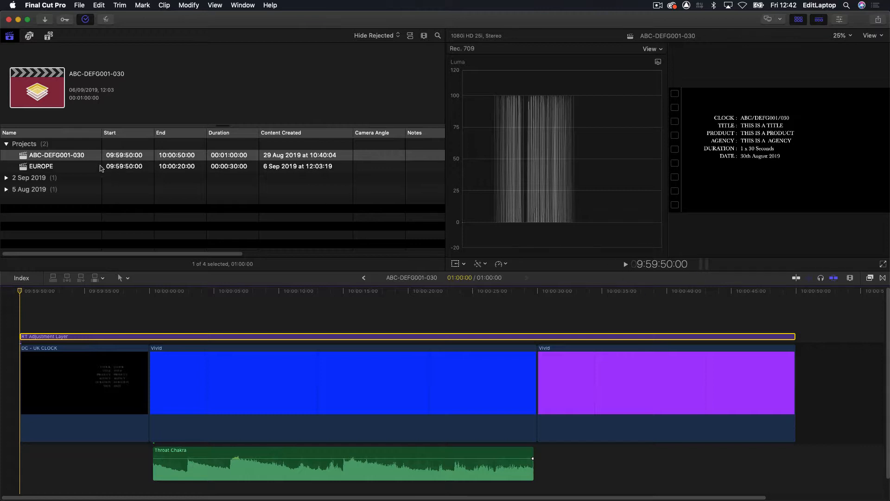
- Check the ABC-DEFG001-030 project's starting timecode, video, rendering and audio settings in its properties, and accept them as they are
click(93, 158)
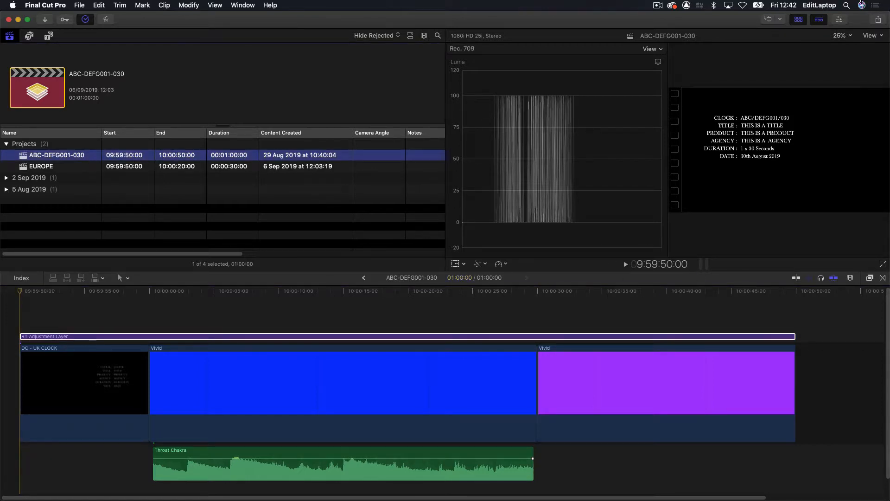
click(839, 19)
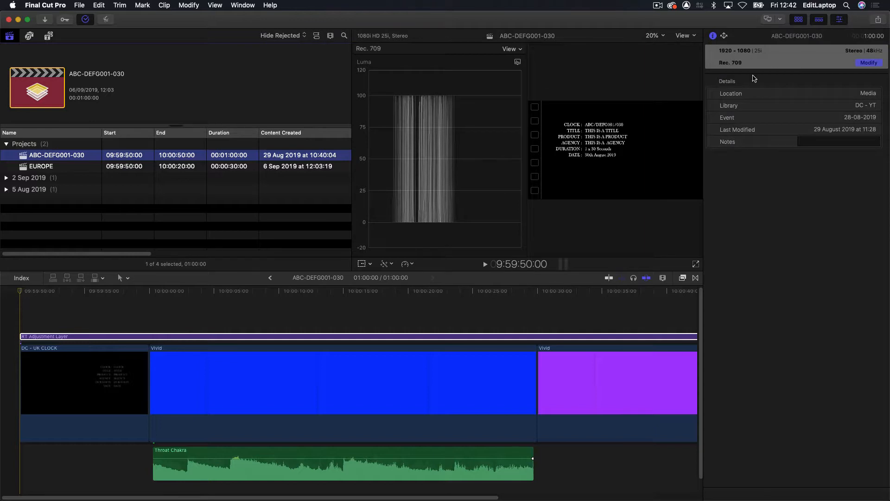
click(868, 63)
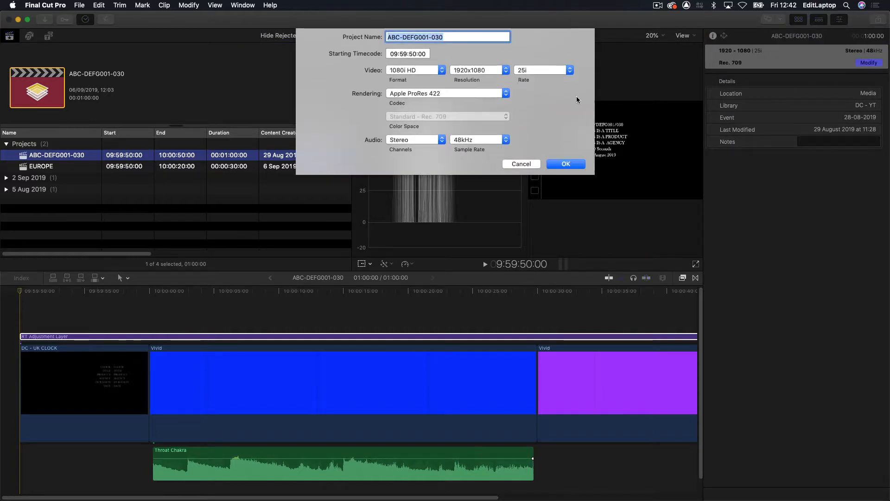
click(401, 54)
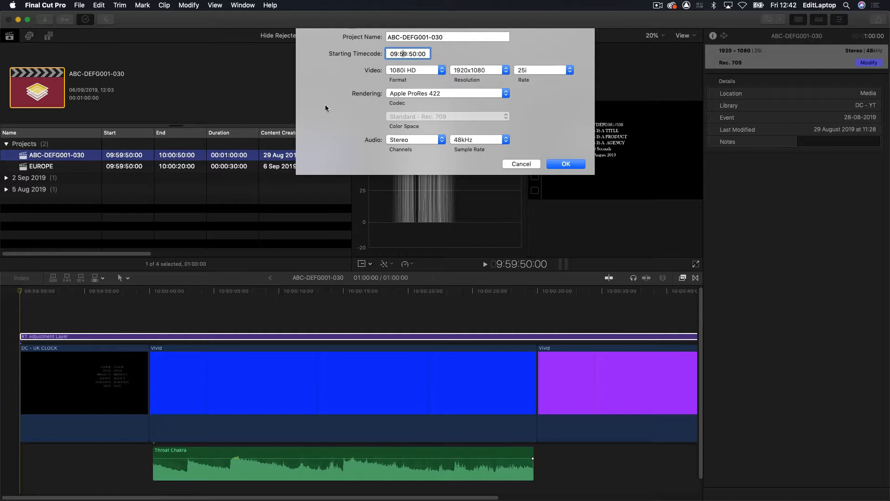
click(568, 165)
- Export the ABC-DEFG001-030 project with the DC- UK - XDCAM destination, reviewing its title, creator and tags, and save it to the Desktop
click(876, 21)
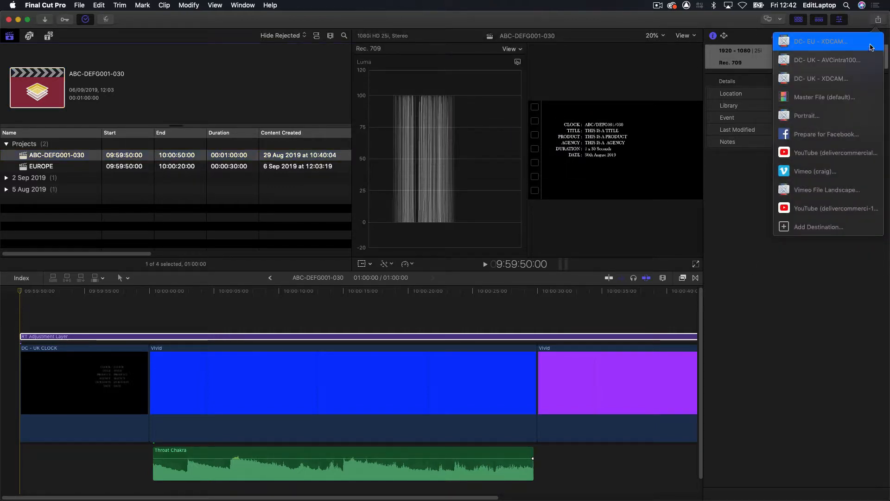
click(854, 80)
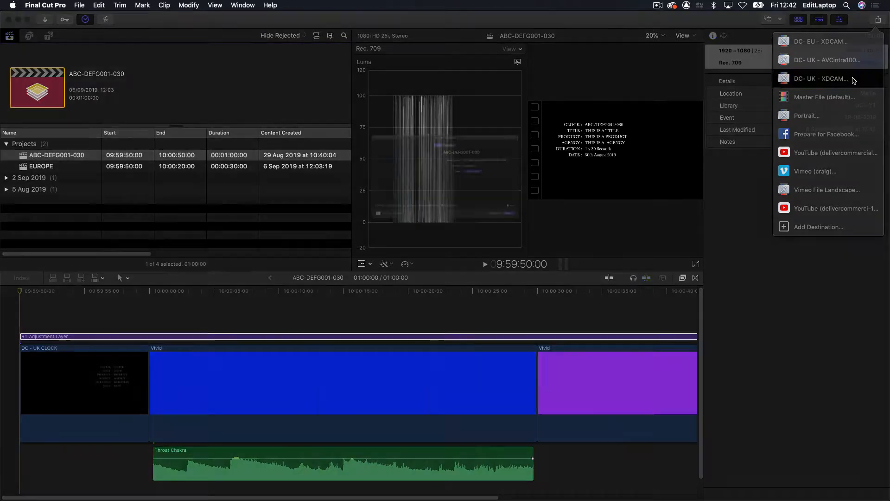
click(460, 120)
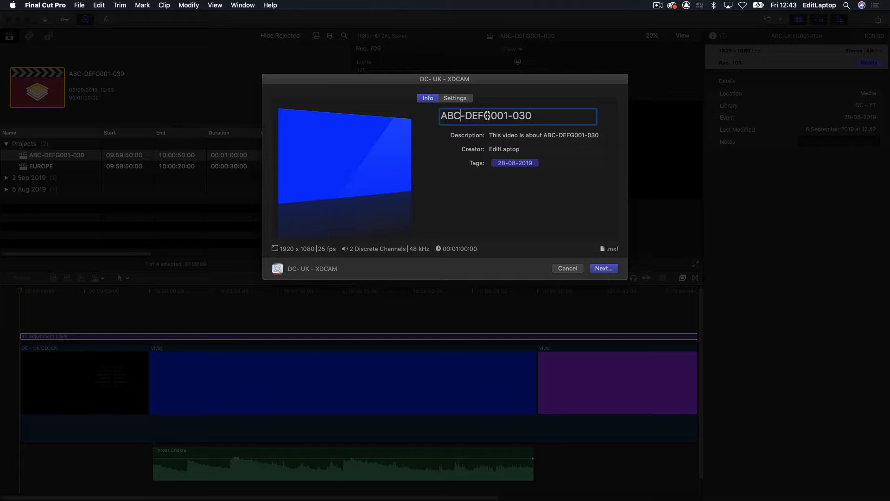
click(516, 164)
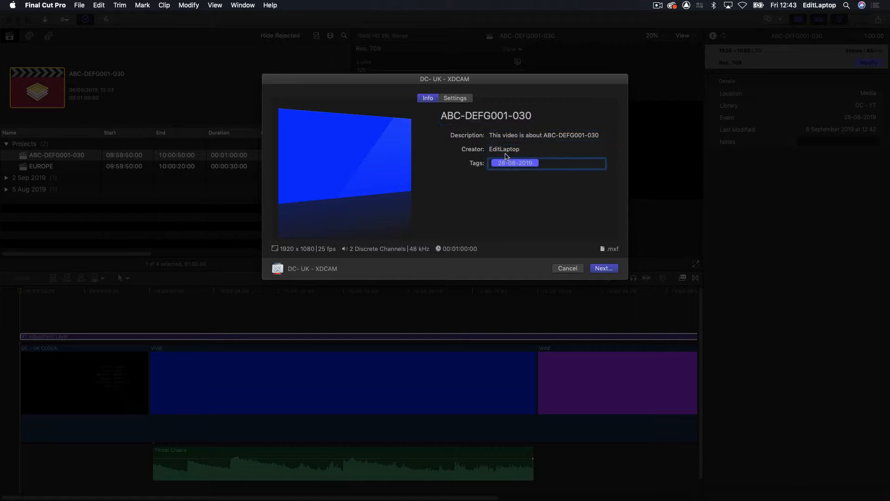
click(511, 149)
click(515, 165)
click(519, 166)
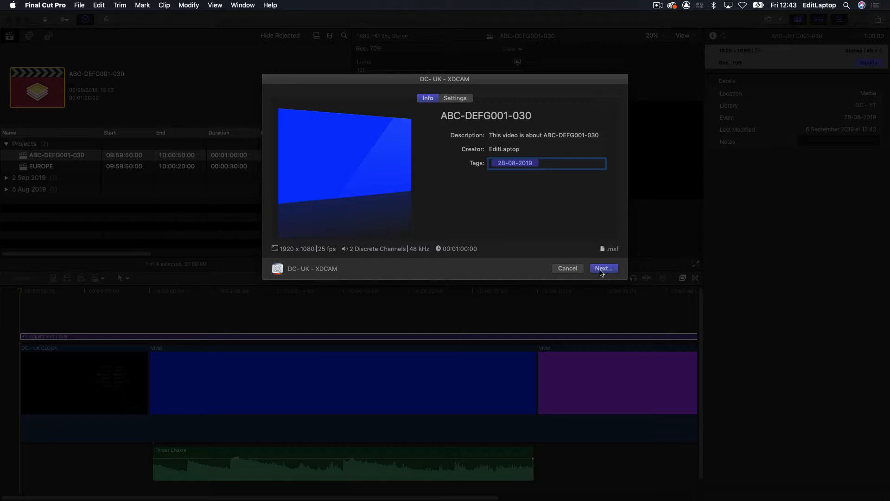
click(602, 269)
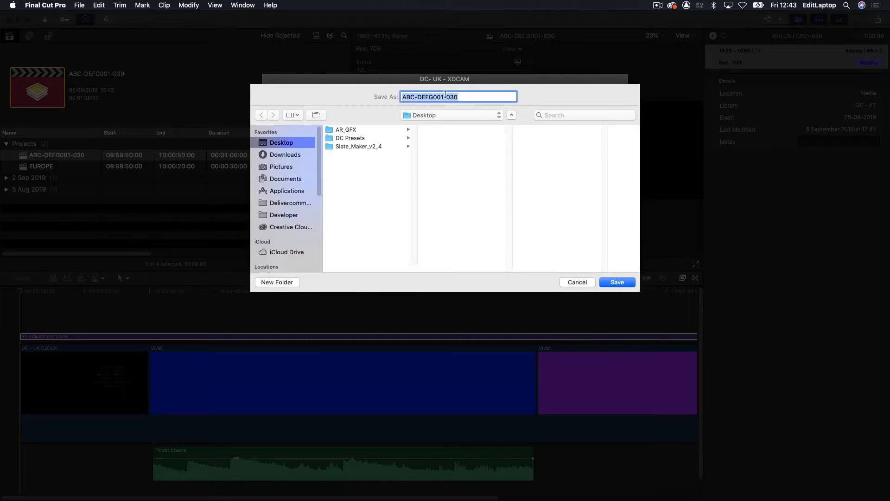
click(627, 284)
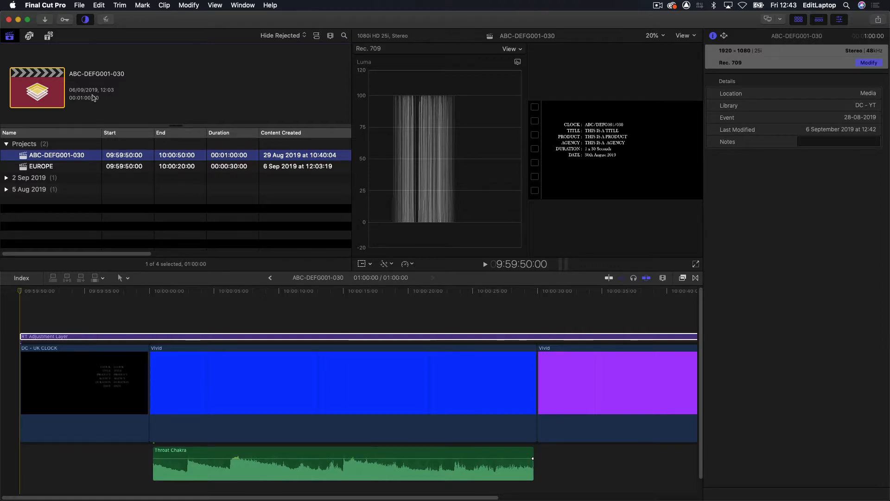
- Check the sharing progress of the export in the Background Tasks window and close the window
click(86, 20)
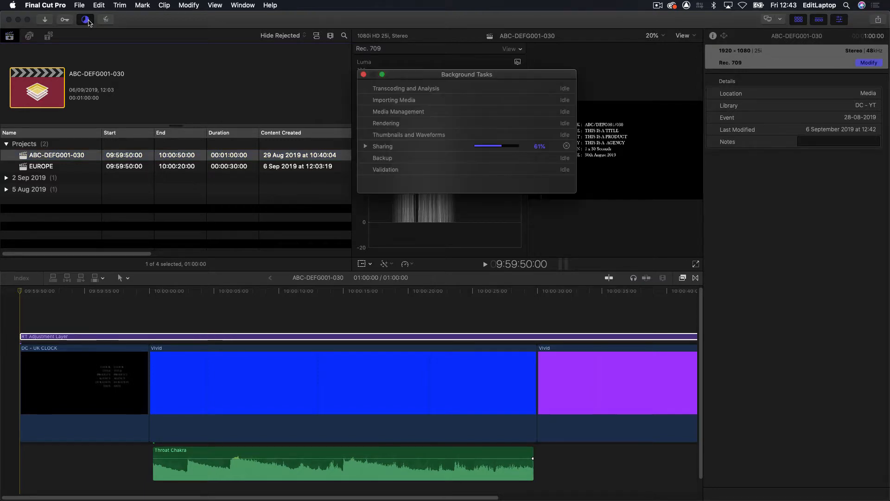
click(116, 173)
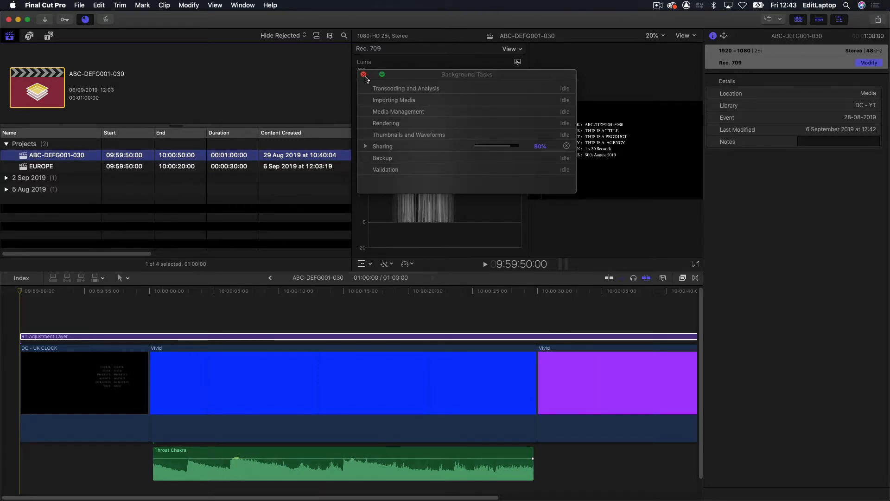
click(363, 75)
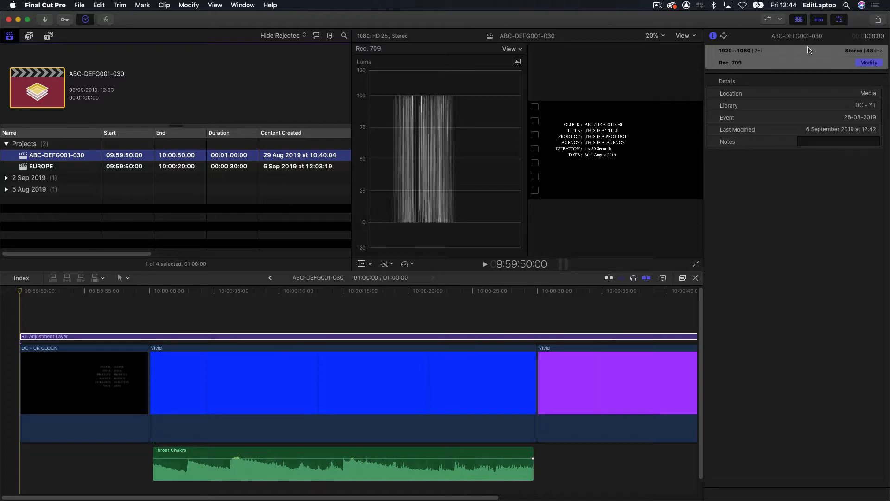
- Rename the ABC-DEFG001-030 project as ABC-DEFG001-030-AVCintra and widen the browser's Name column to show the full name
click(95, 158)
click(94, 153)
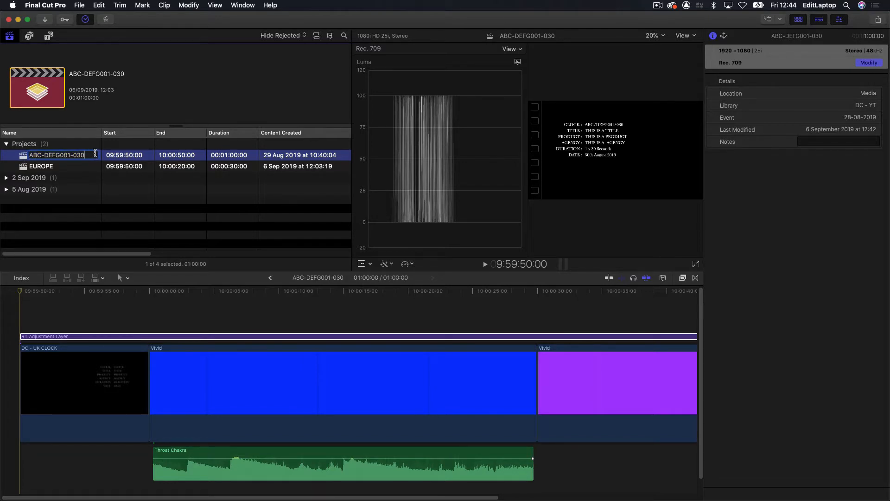
text(-AVCintra)
key(Return)
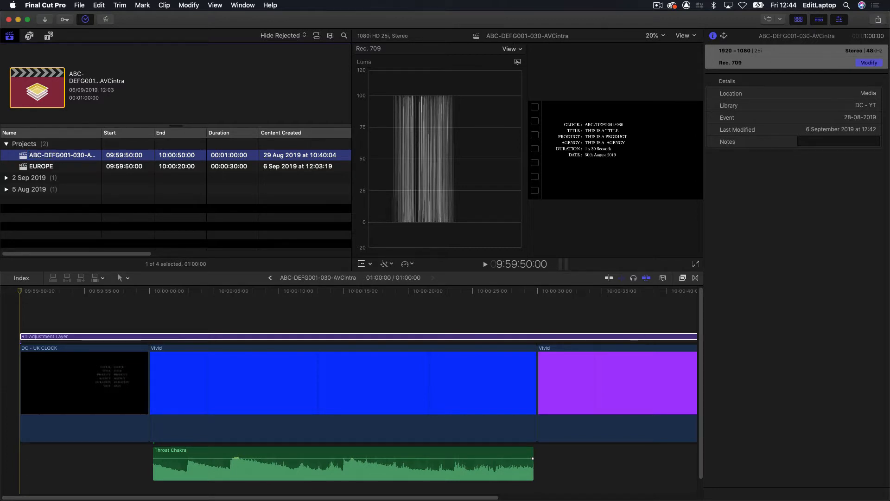
drag(101, 132, 136, 133)
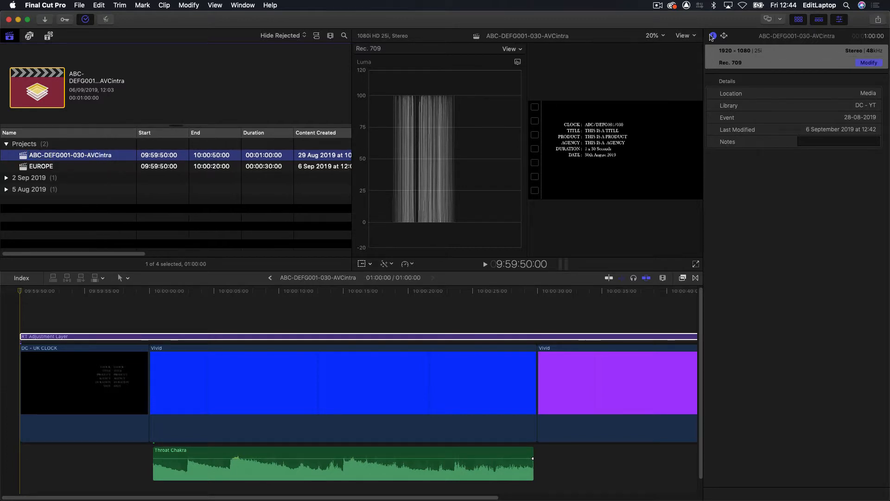
- Export the ABC-DEFG001-030-AVCintra project with the DC- UK - AVCintra100 destination and save it to the Desktop
click(878, 20)
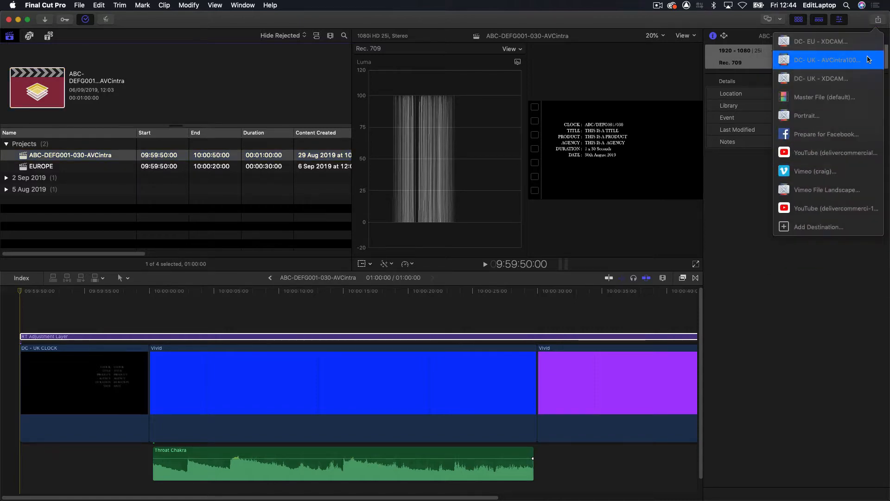
click(868, 59)
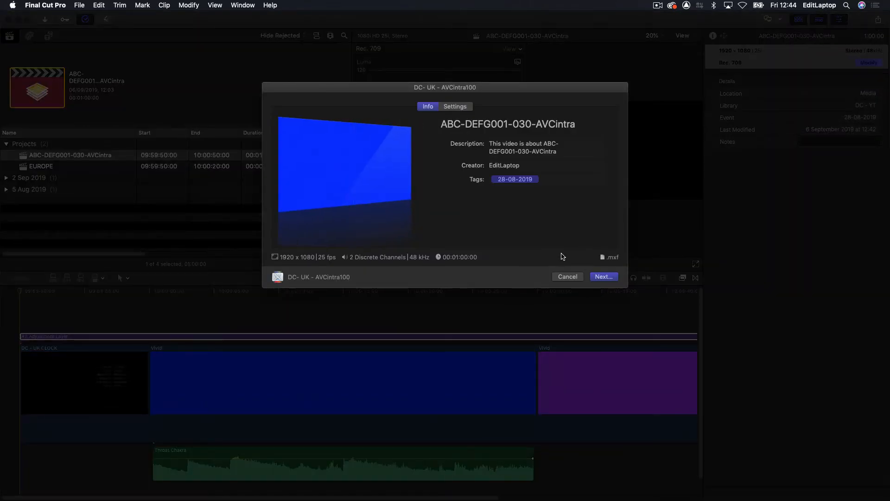
click(604, 277)
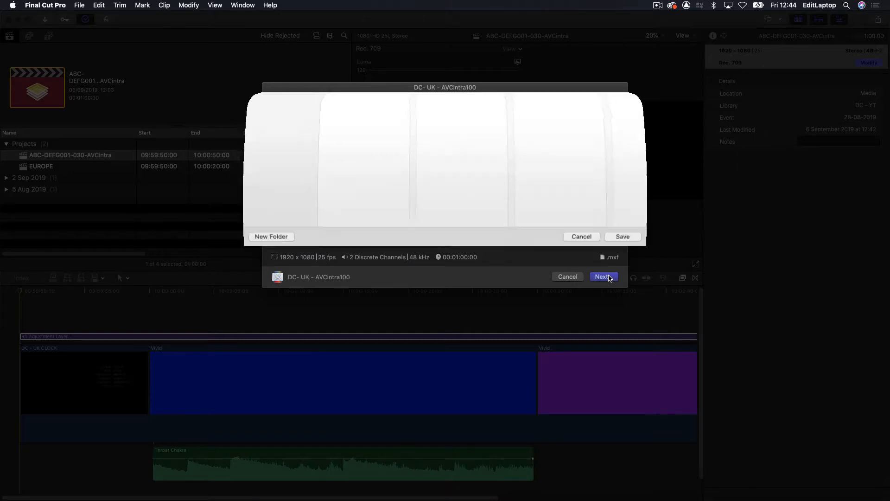
click(620, 291)
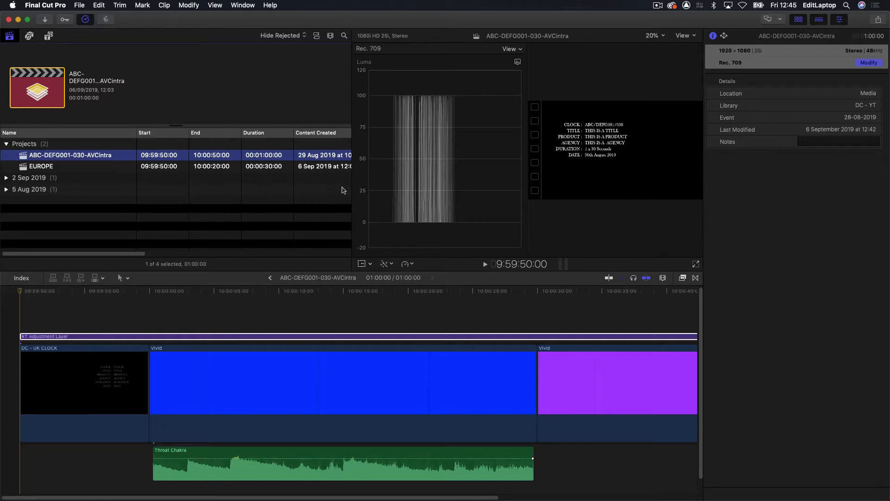
- Hide Final Cut Pro and open the exported ABC-DEFG001-030-AVCintra.mxf in MediaInfo as a full text report
key(super+h)
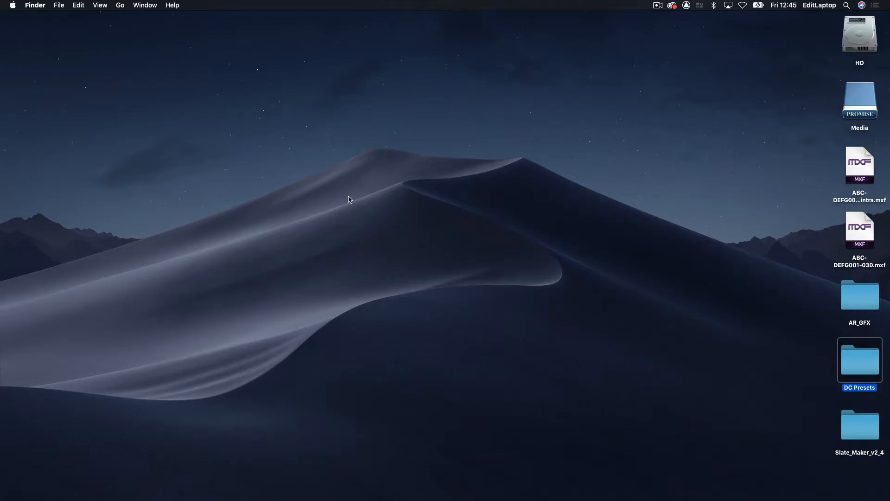
drag(860, 172, 373, 496)
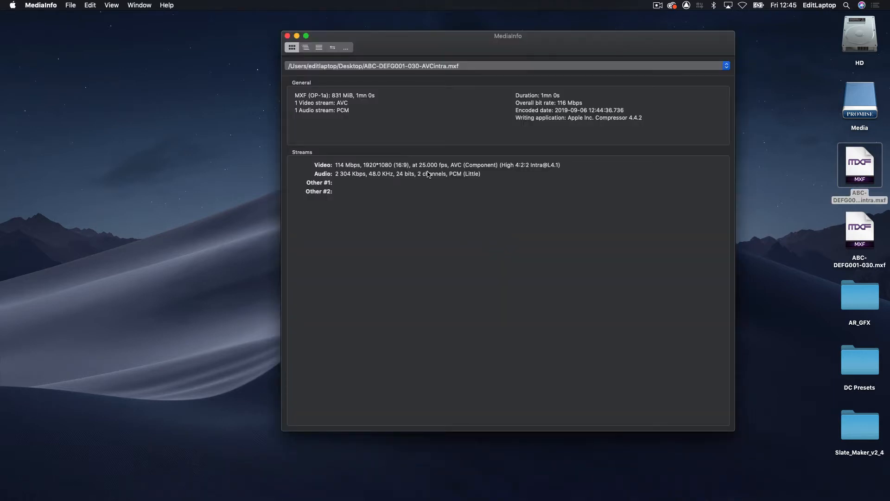
click(318, 47)
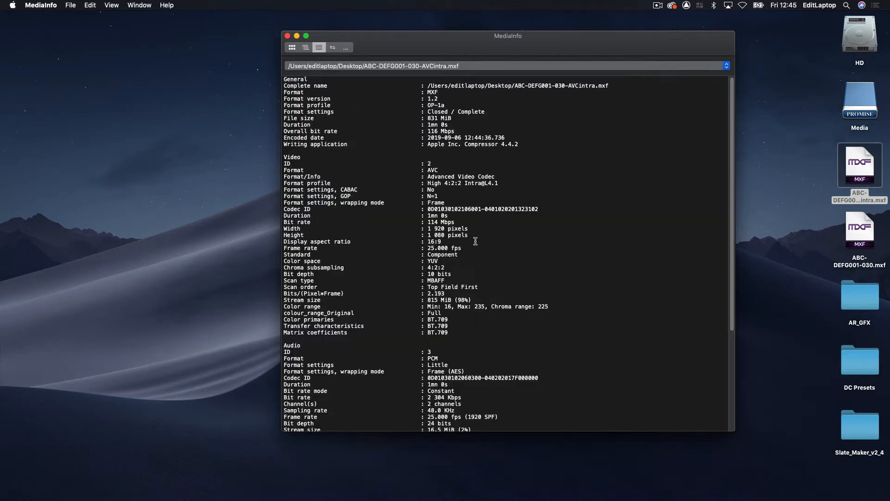
- Examine the AVCintra file's scan order, duration and both first-frame timecodes in the report, and quit MediaInfo
triple_click(484, 284)
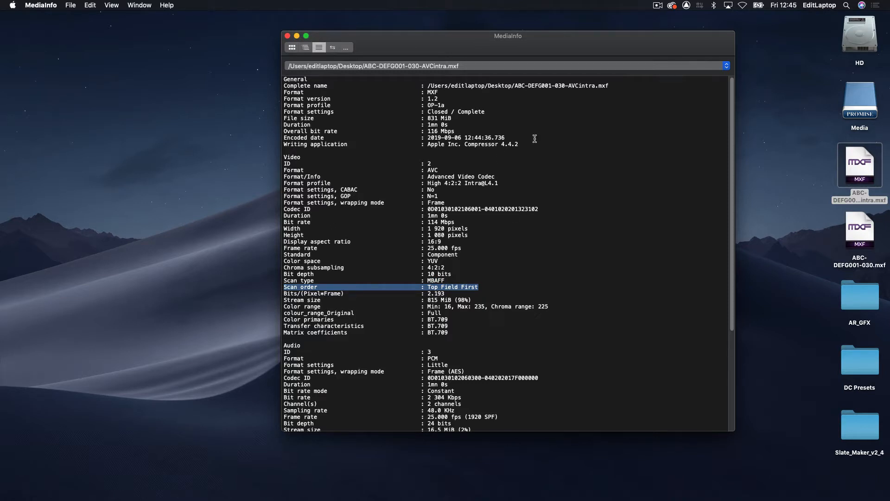
double_click(452, 125)
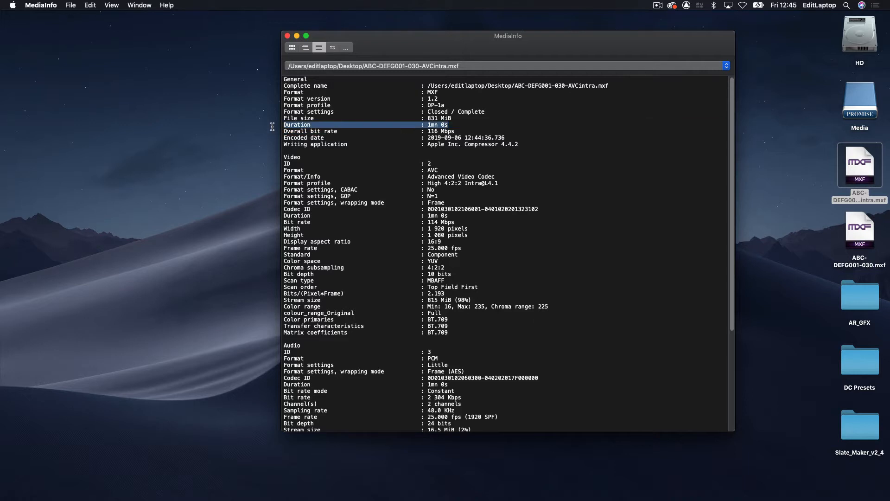
scroll(438, 222, down, 7)
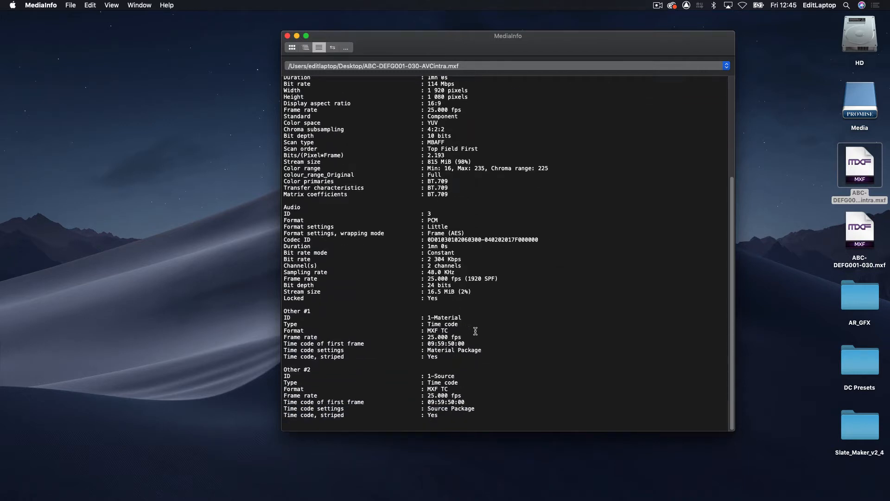
drag(468, 343, 240, 345)
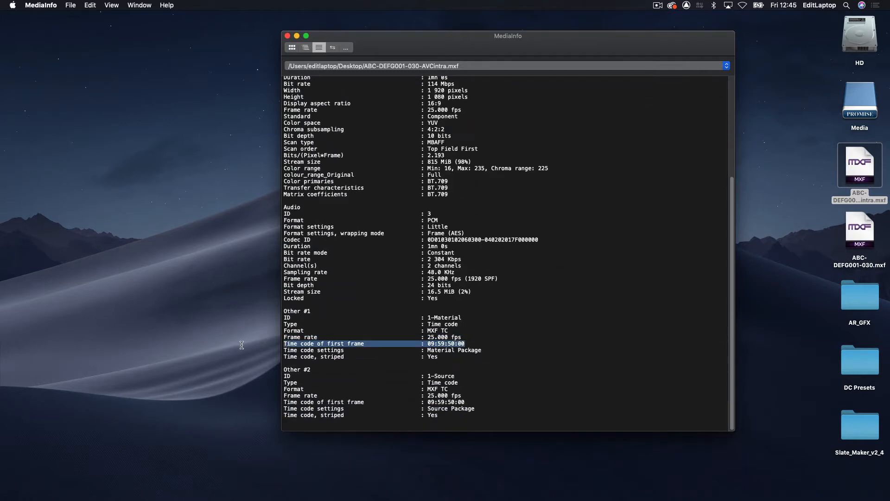
drag(466, 402, 223, 403)
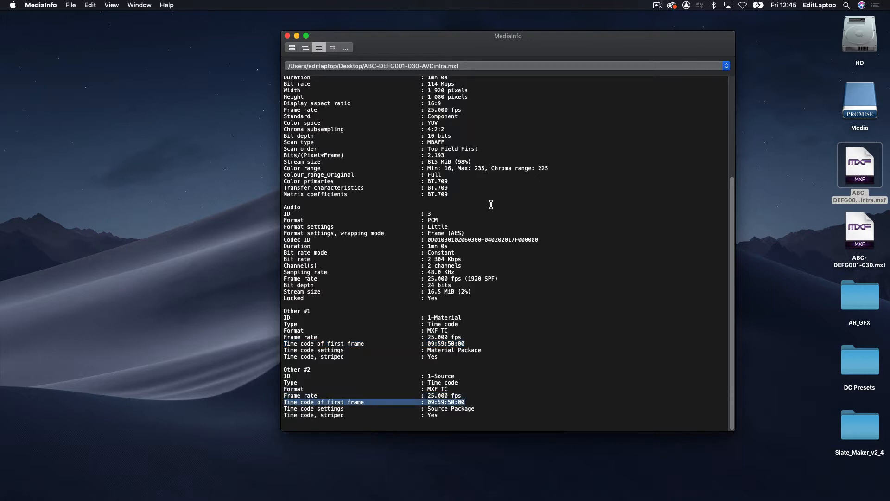
key(super+q)
- Open ABC-DEFG001-030.mxf in MediaInfo as a full text report and examine its GOP settings, scan order and first-frame timecode, then quit MediaInfo
drag(858, 245, 373, 484)
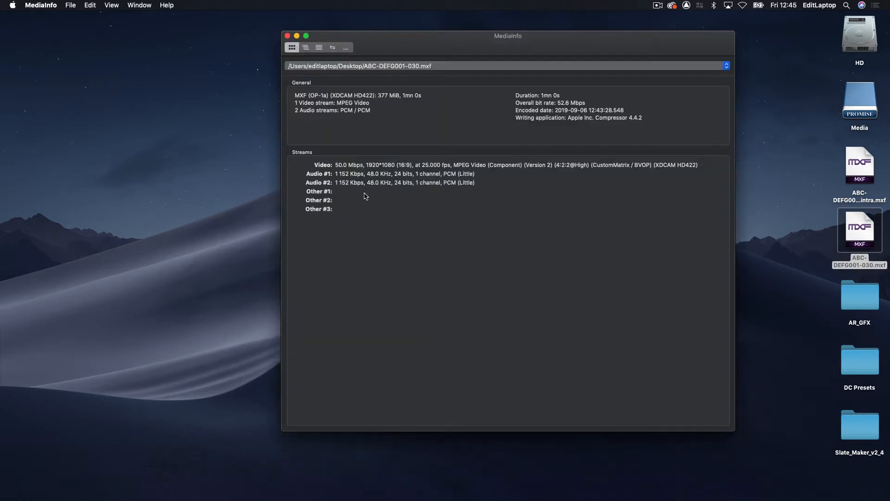
click(320, 47)
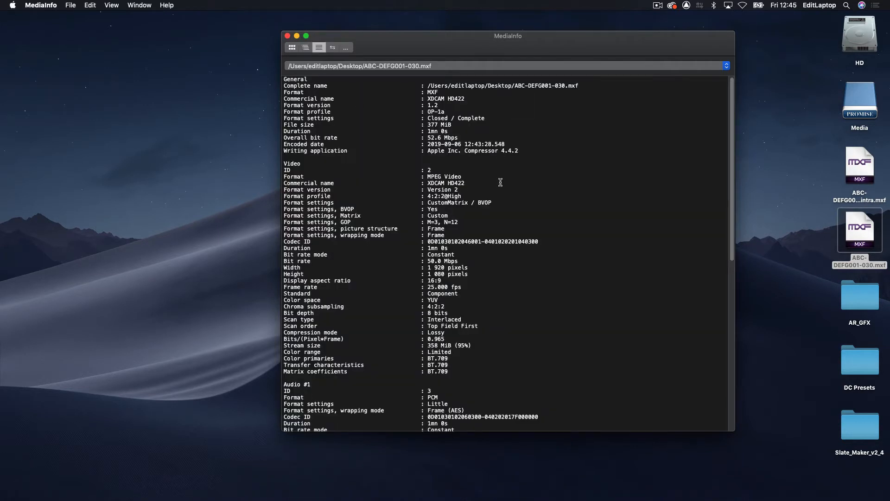
drag(463, 223, 202, 222)
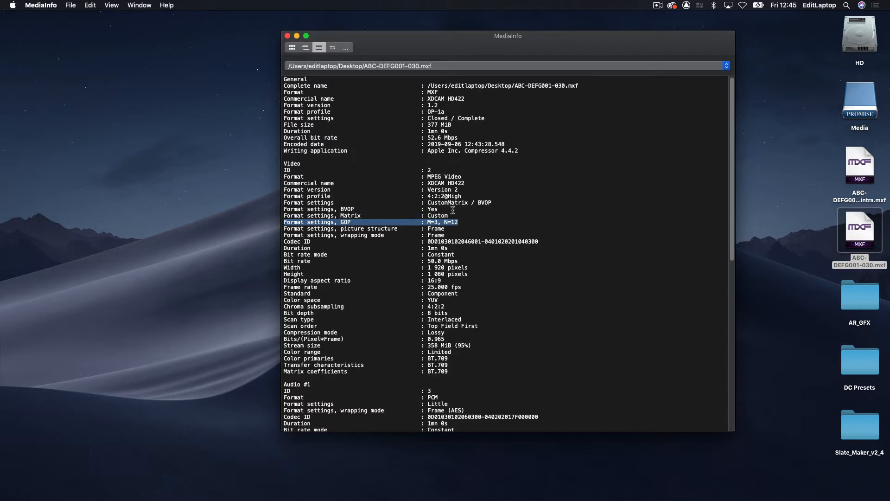
scroll(479, 319, down, 5)
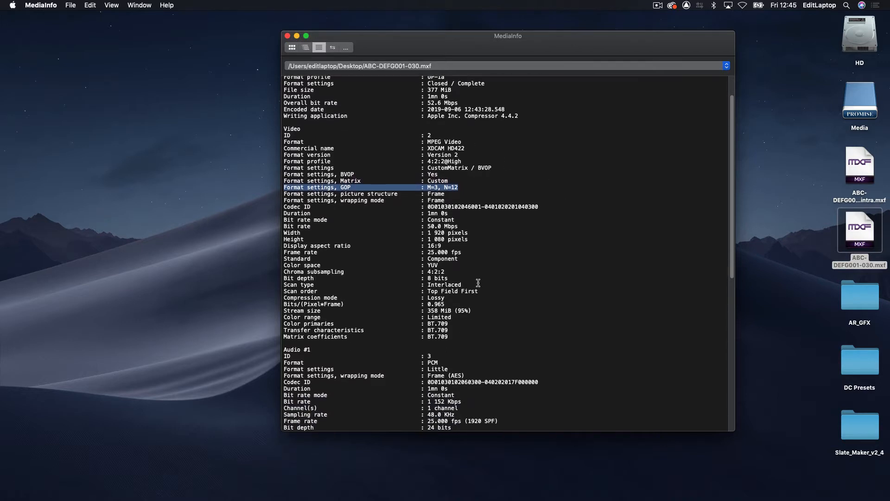
drag(485, 292, 238, 292)
scroll(498, 342, down, 20)
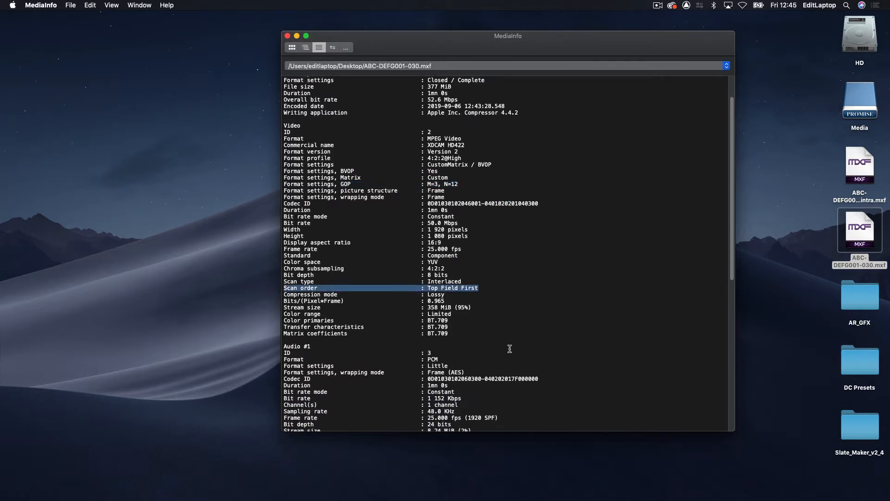
scroll(506, 350, down, 10)
drag(486, 297, 206, 298)
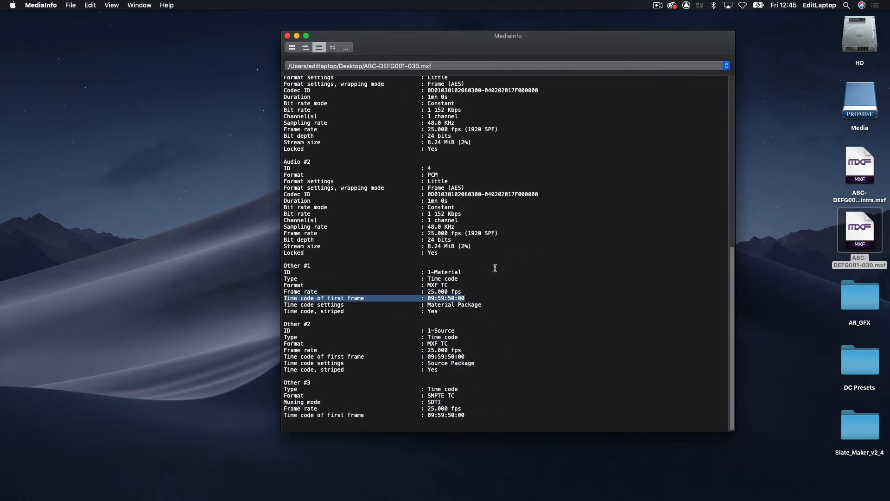
key(super+q)
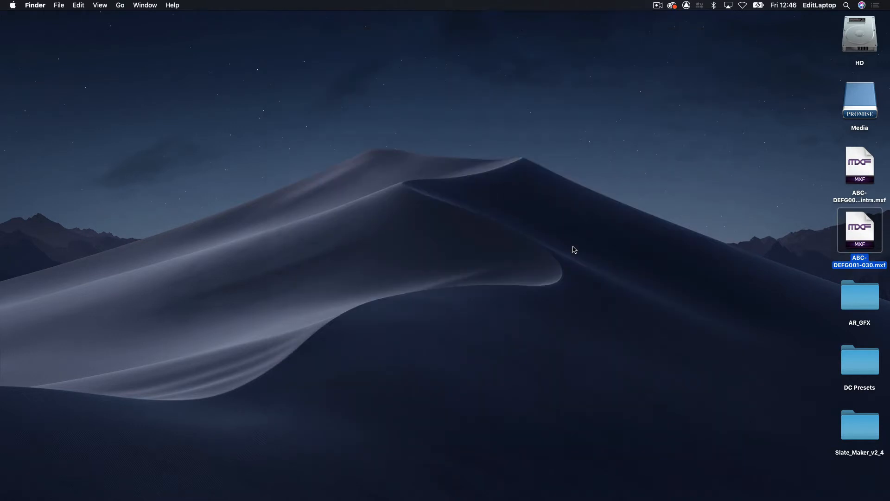
- Open ABC-DEFG001-030-AVCintra.mxf in Switch, step frame by frame to the first picture frame at 10:00:00:00, and quit the player
double_click(862, 163)
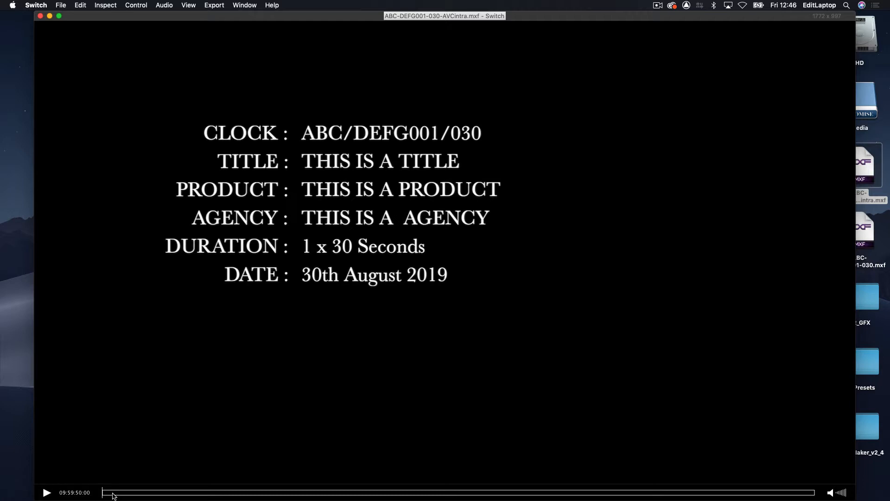
click(198, 493)
drag(212, 495, 217, 496)
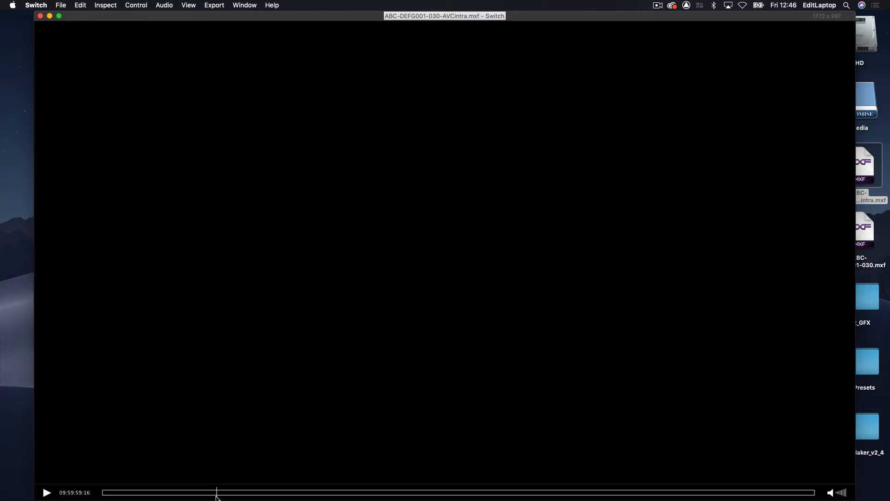
key(Right)
key(Right)
key(Right)
key(Right)
key(Right)
key(Left)
key(Left)
key(Right)
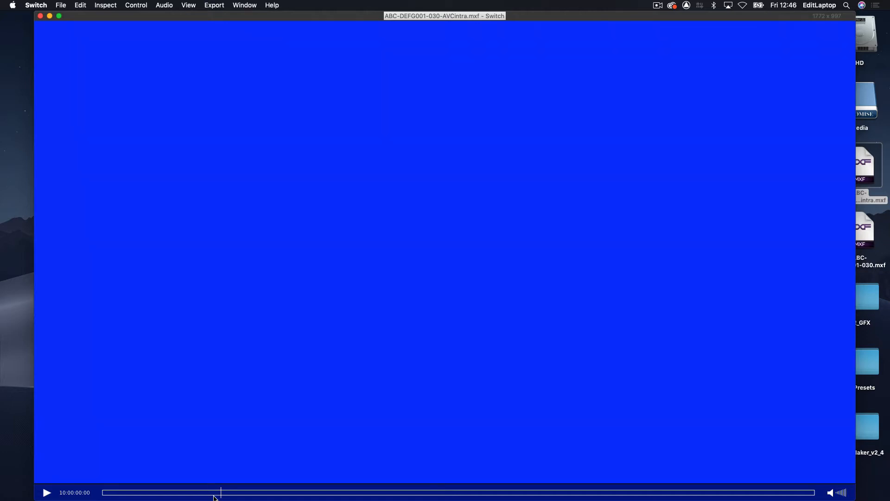
key(super+q)
- Return to Final Cut Pro, open the EUROPE project, hide the inspector and fit the whole project in the timeline
key(super+Tab)
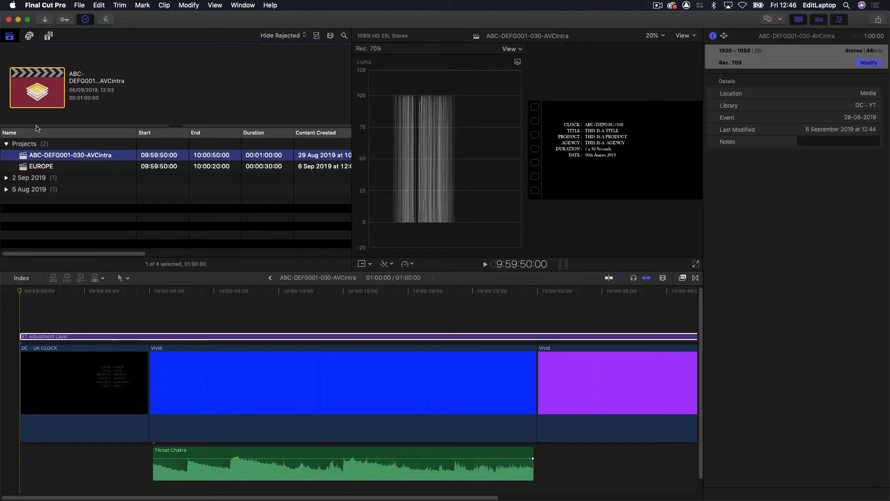
double_click(22, 170)
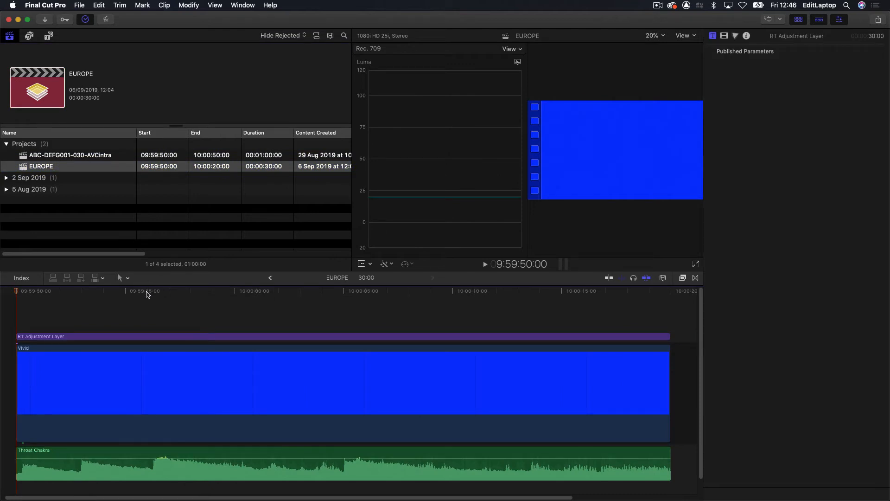
click(839, 19)
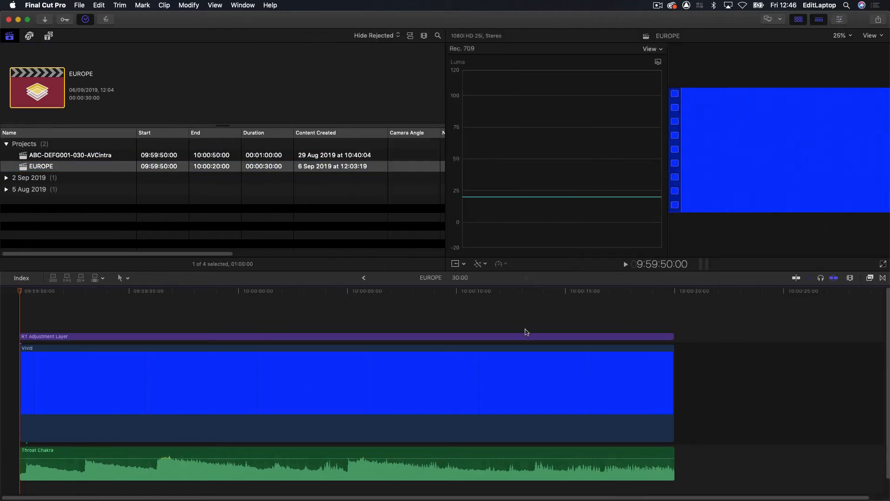
key(shift+z)
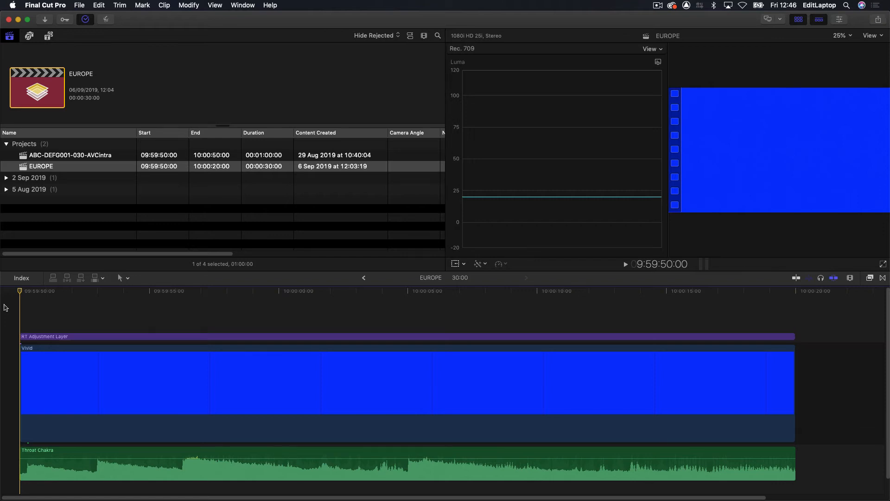
- Show the inspector for the EUROPE project and set its starting timecode to 00:00:00:00 in the project settings
click(104, 170)
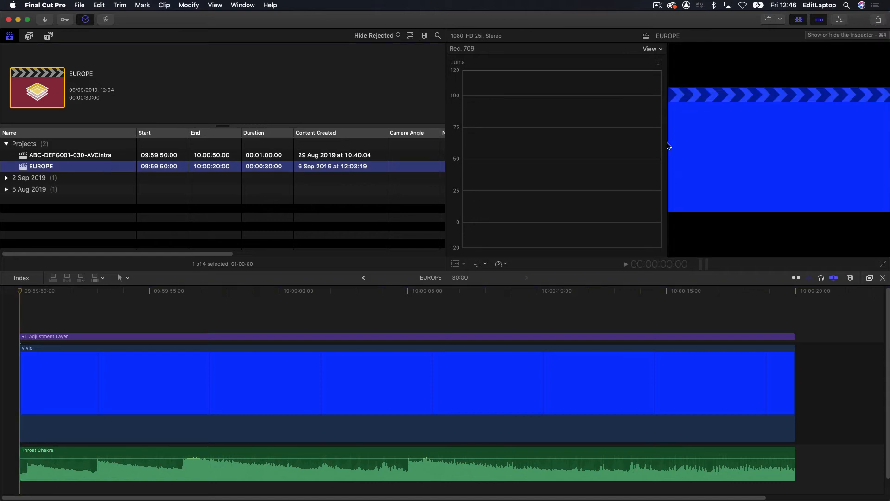
click(840, 21)
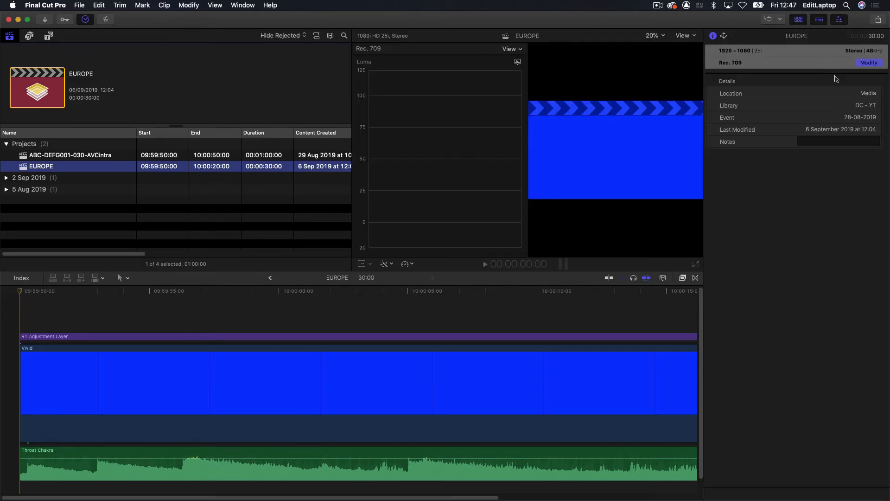
click(869, 63)
click(405, 54)
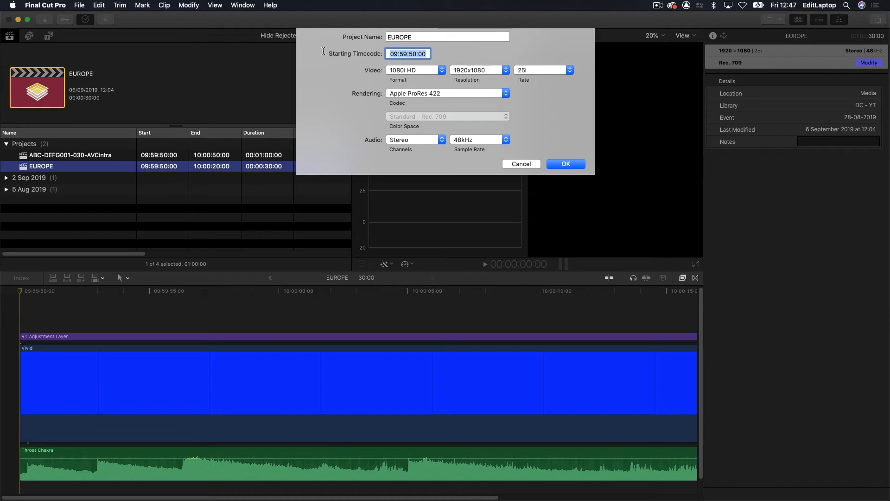
text(00000000)
key(Tab)
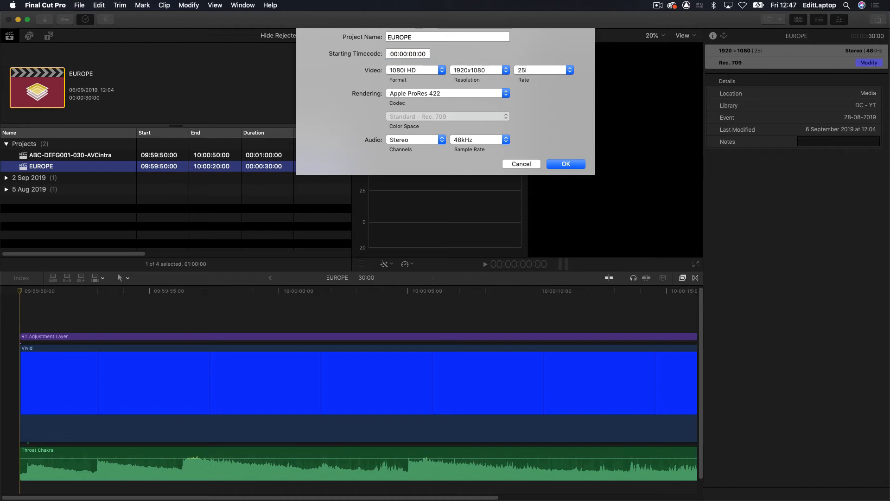
click(567, 164)
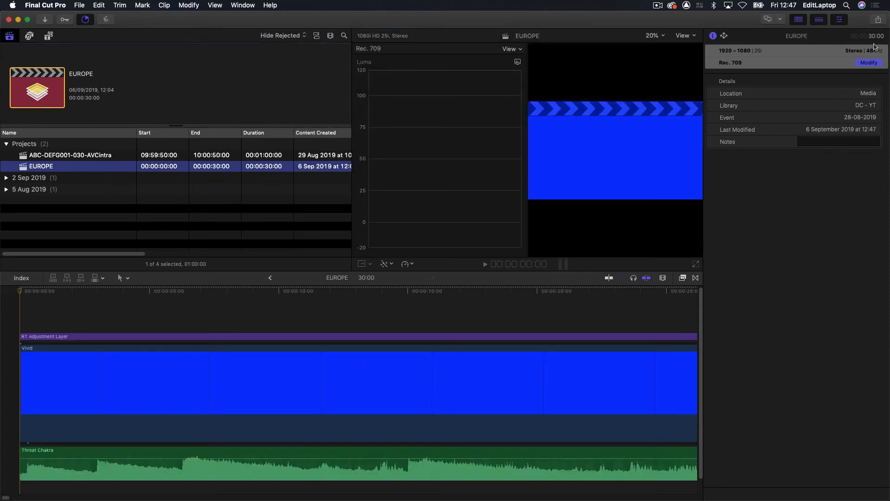
- Export the EUROPE project with the DC- EU - XDCAM destination to the Desktop and open the background tasks to monitor progress
click(879, 20)
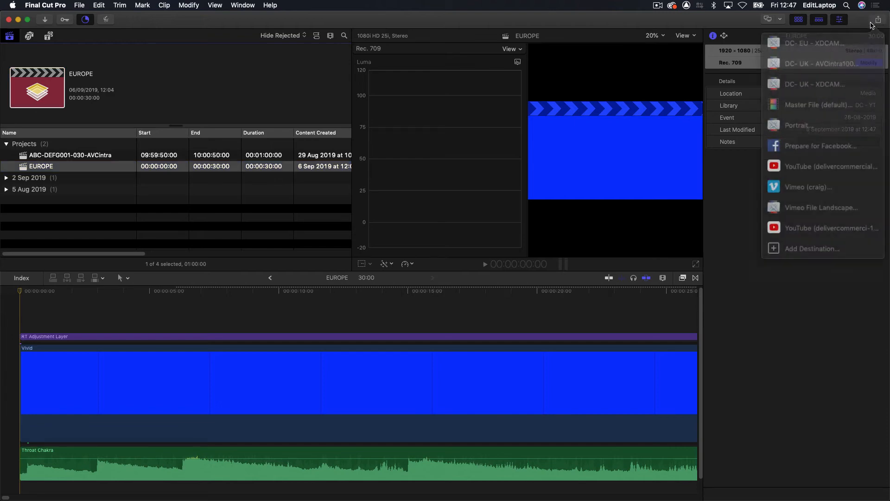
click(836, 48)
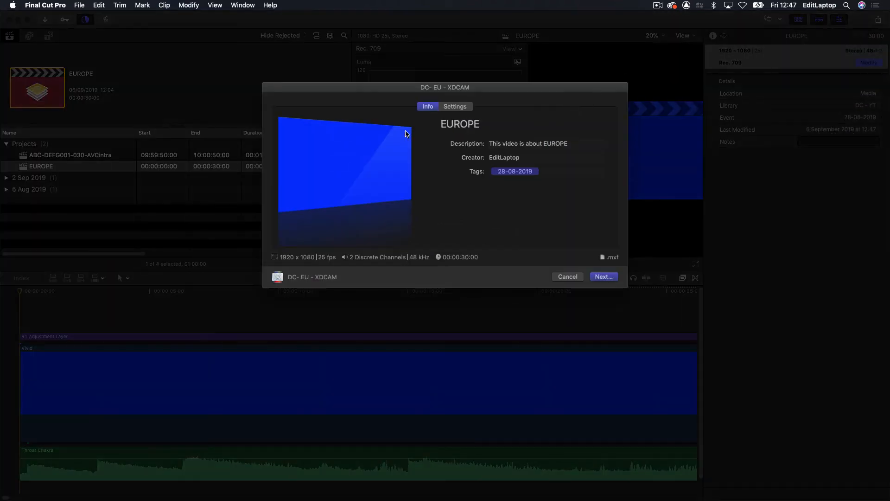
click(610, 276)
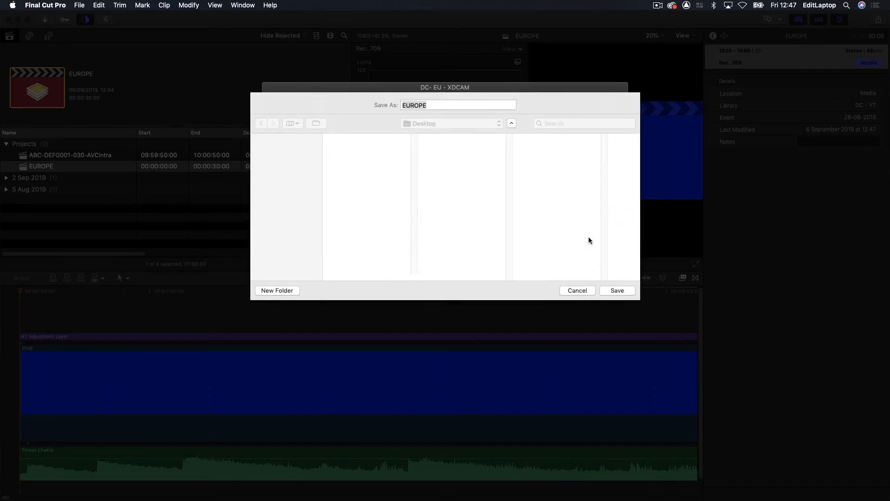
click(618, 290)
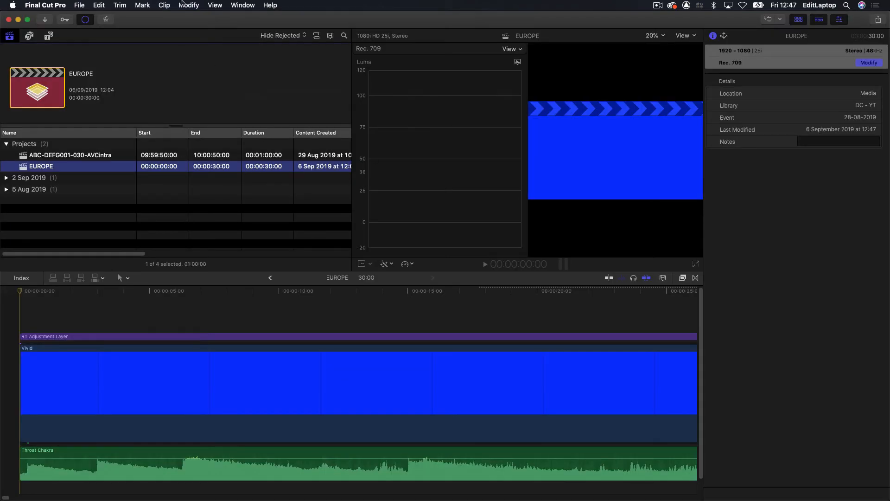
click(86, 19)
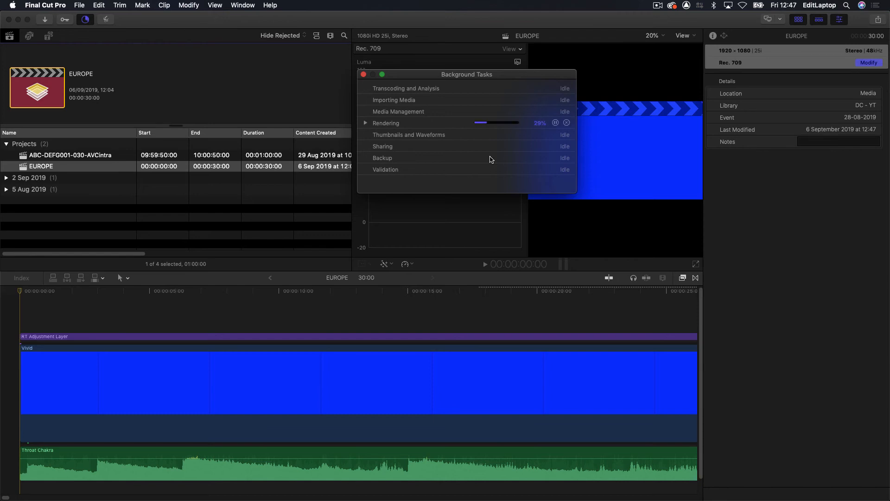
- Hide Final Cut Pro, examine the first-frame timecode of the exported EUROPE.mxf in MediaInfo's full text report, and quit MediaInfo
key(super+h)
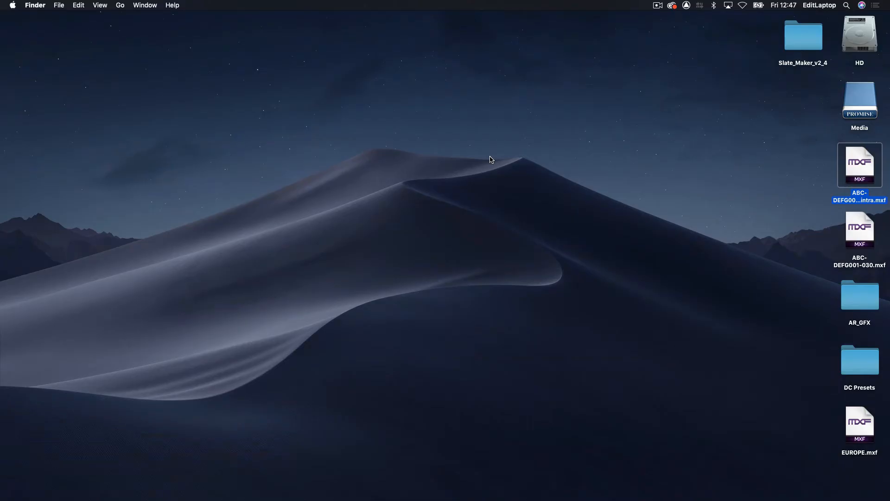
drag(847, 434, 373, 489)
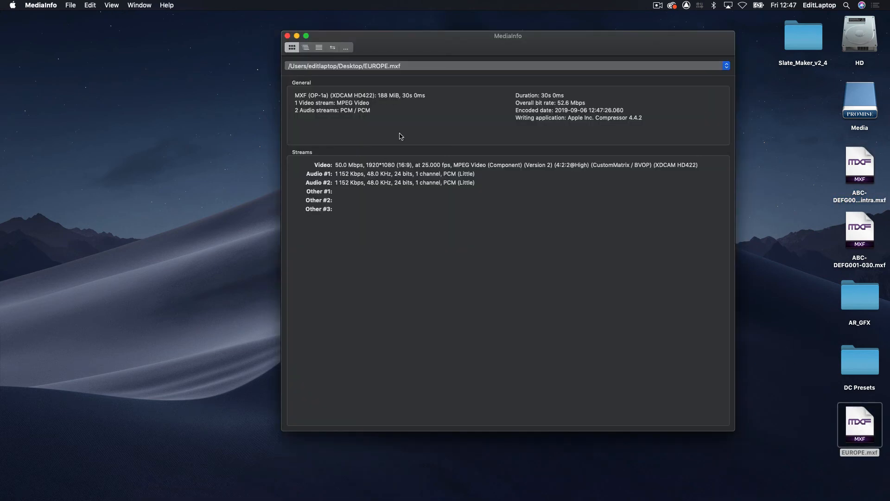
click(319, 47)
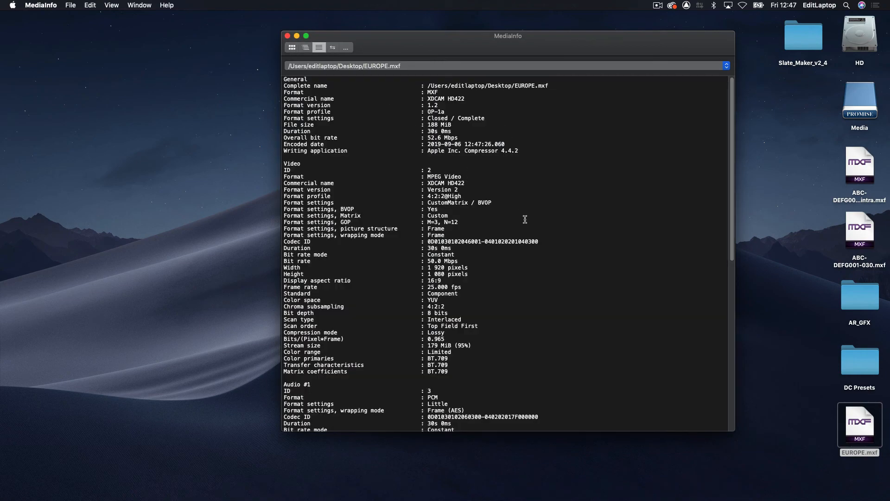
scroll(516, 222, down, 10)
scroll(508, 235, down, 7)
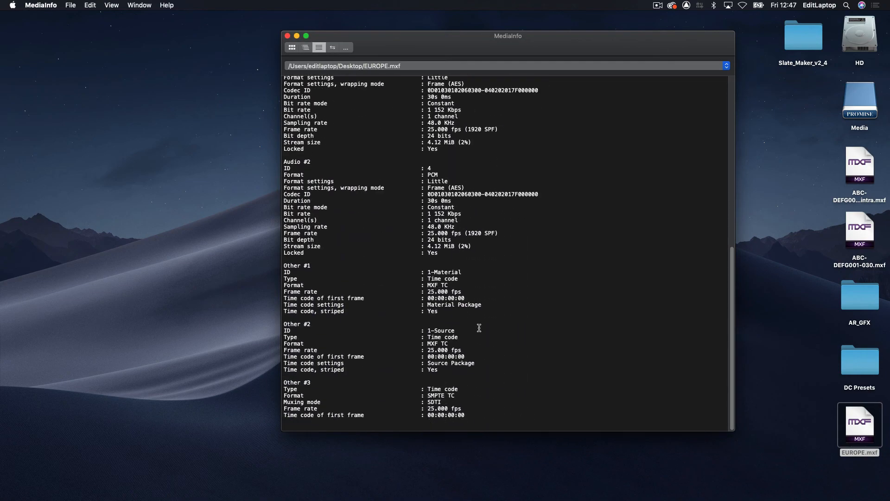
drag(475, 298, 262, 299)
key(super+q)
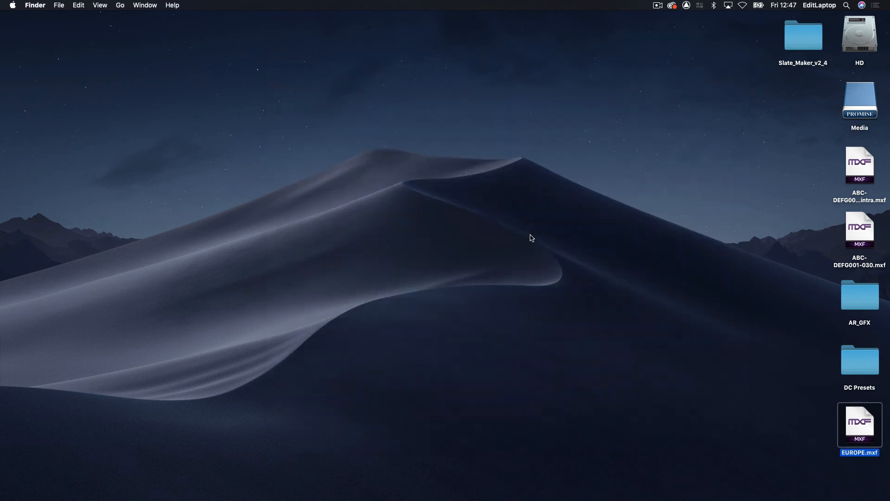
- Return to Final Cut Pro and close the Background Tasks window
key(super+Tab)
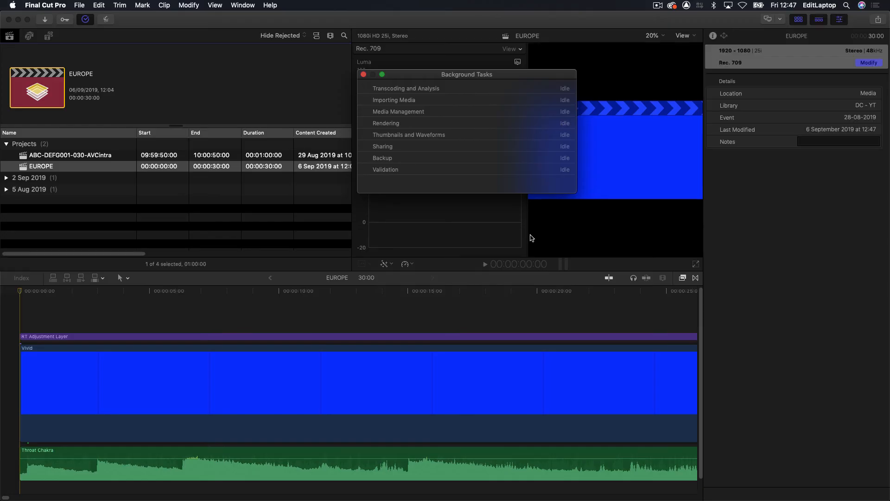
click(363, 75)
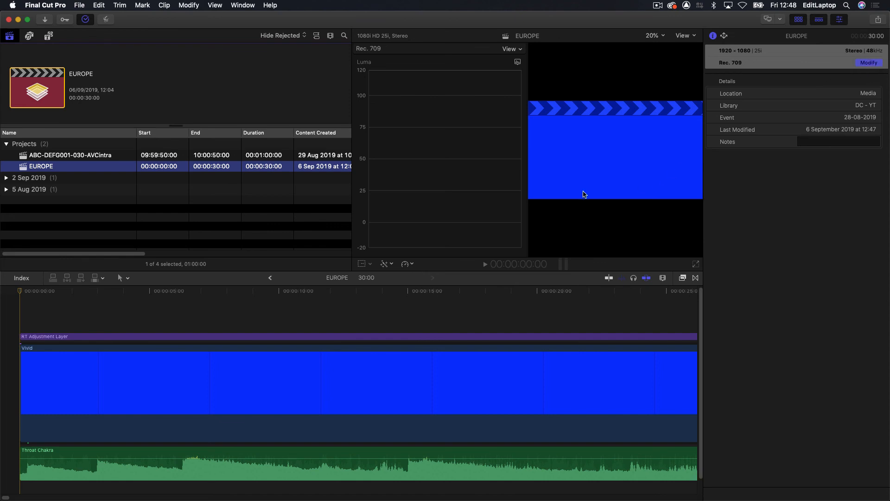
- Review the EUROPE project's settings, dismiss them without changes, and hide the inspector
click(868, 64)
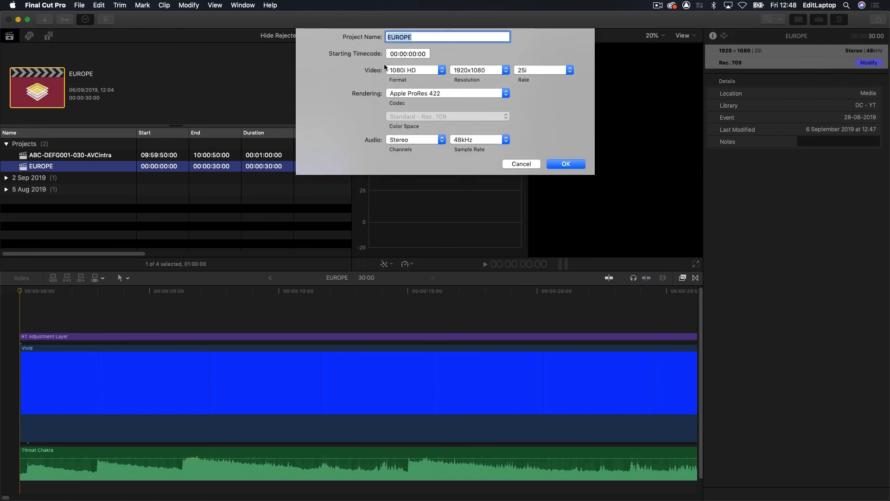
click(527, 165)
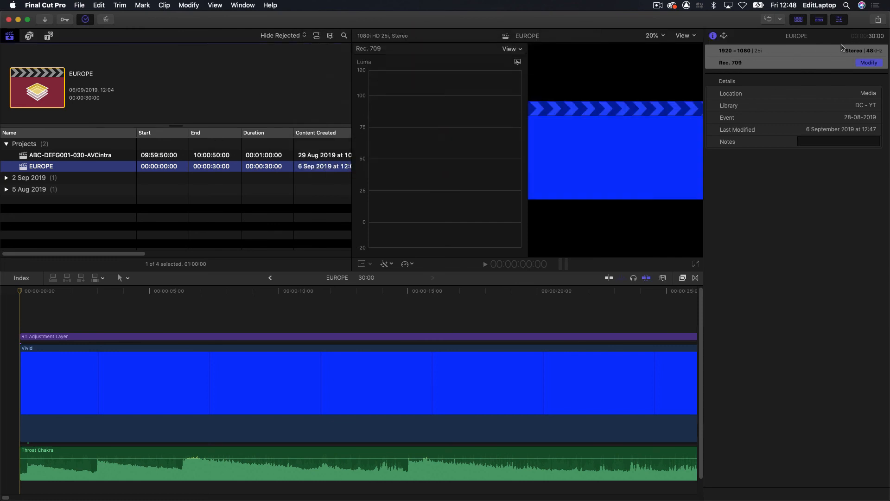
click(839, 19)
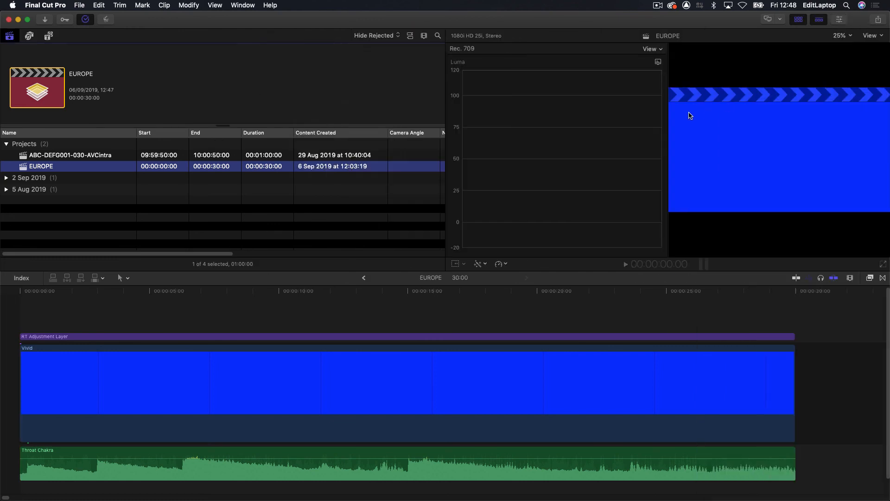